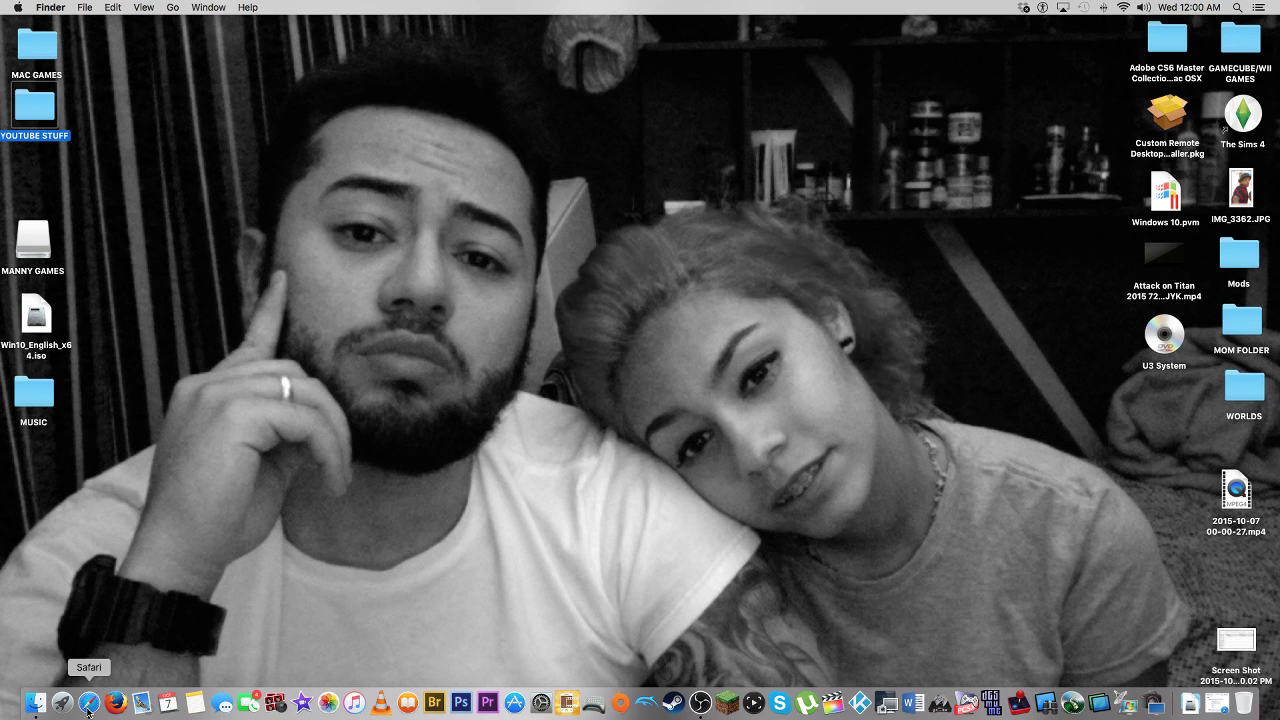
Bring Safari's Soundflower releases page back into view and check its web address
left_click(89, 705)
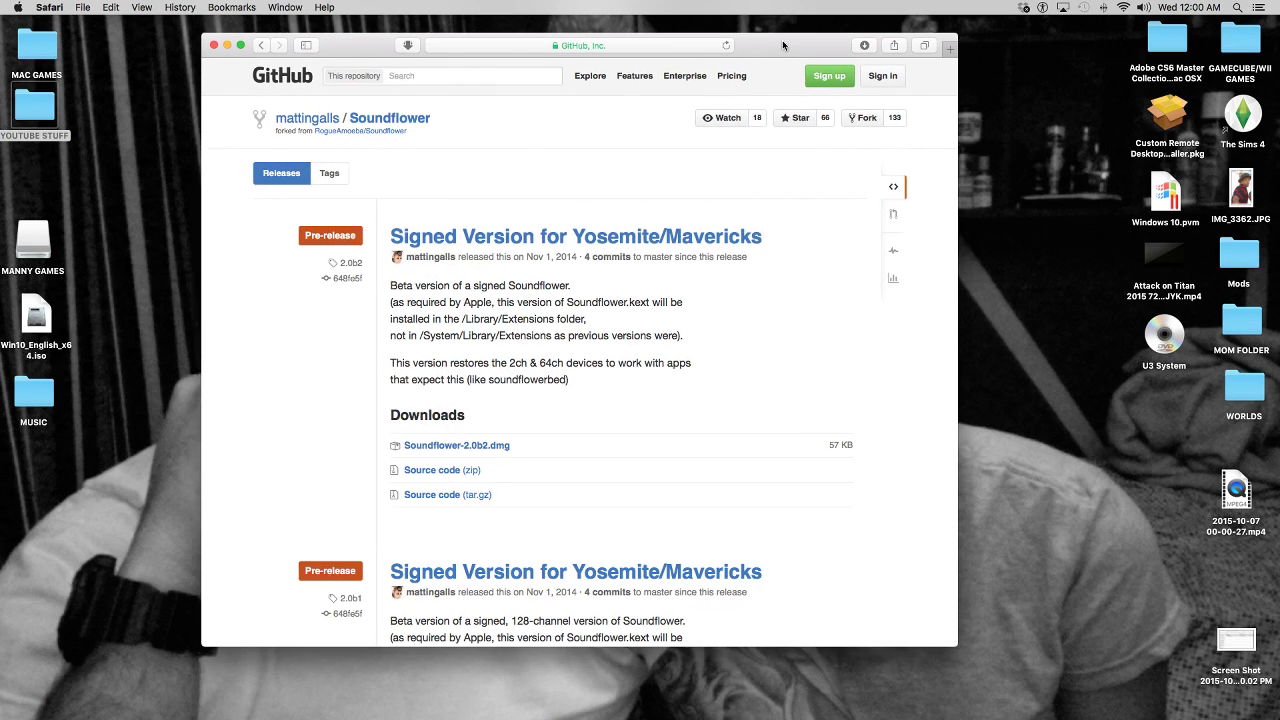
left_click_drag(658, 48, 625, 63)
left_click(613, 60)
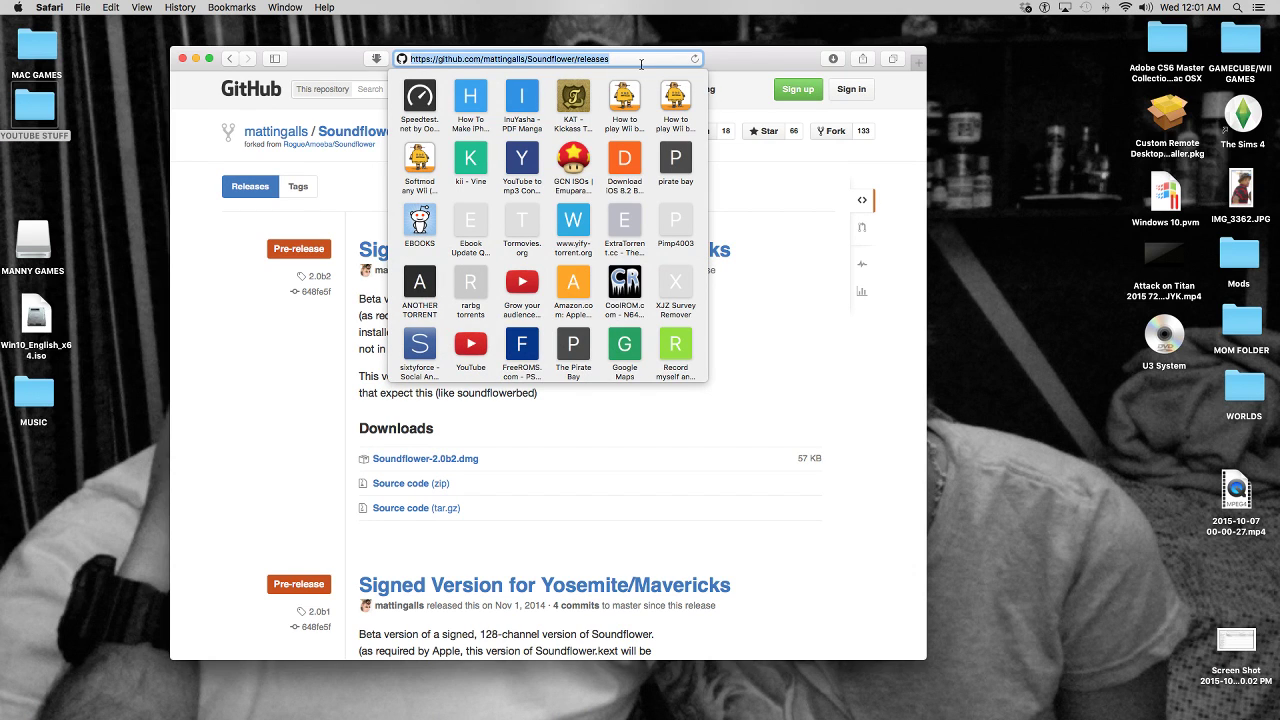
left_click(762, 170)
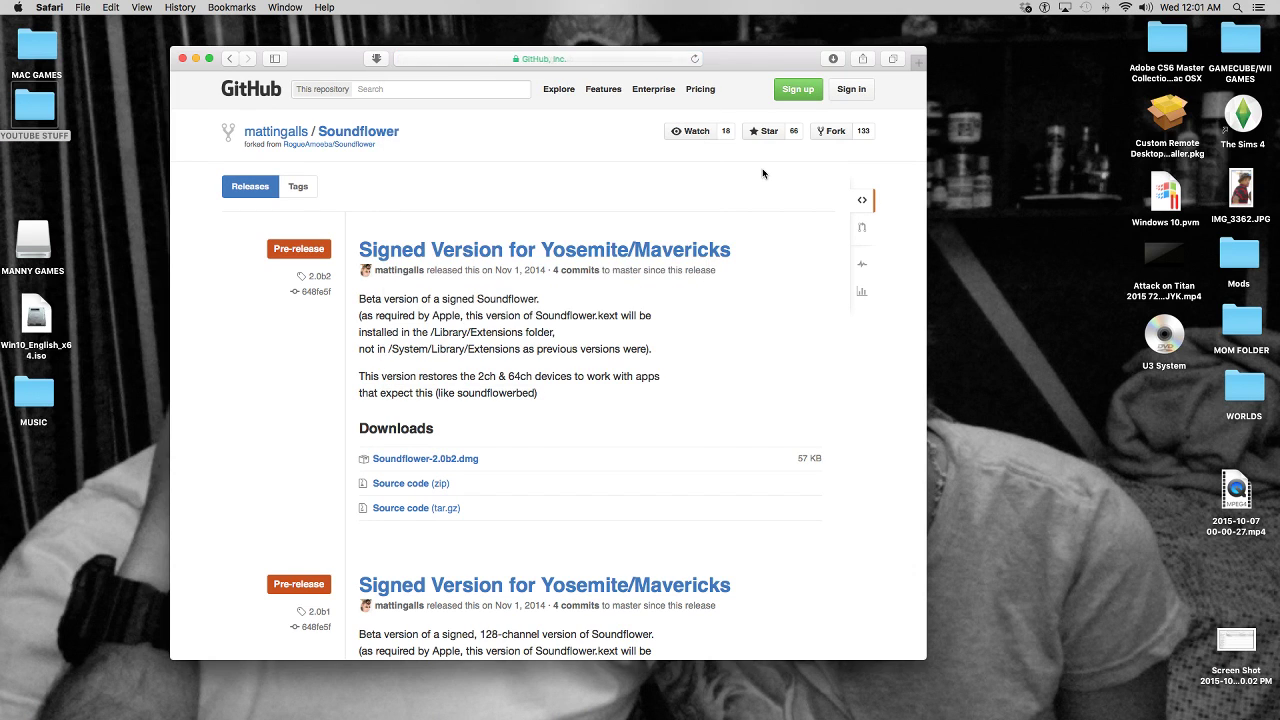
scroll(693, 397, "down", 2)
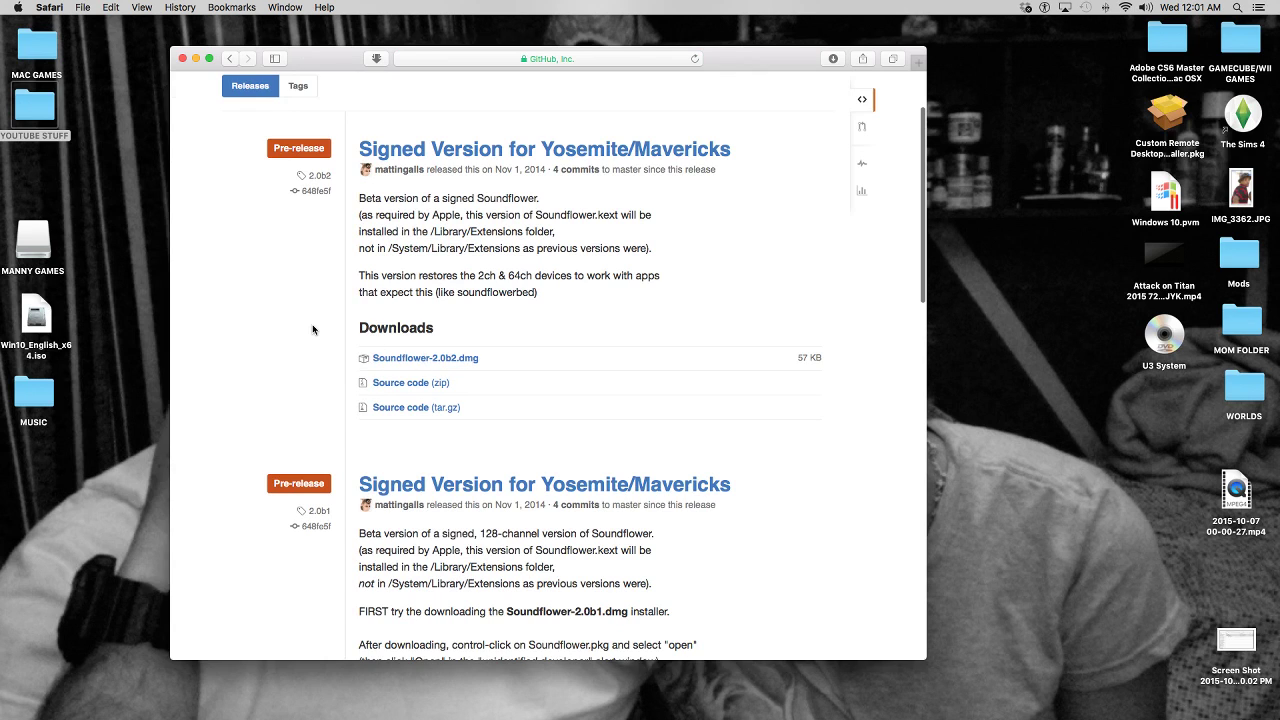
Find the Soundflower-2.0b2.dmg link and open that file from Safari's downloads list
left_click_drag(314, 326, 491, 340)
left_click(519, 331)
left_click_drag(376, 367, 370, 358)
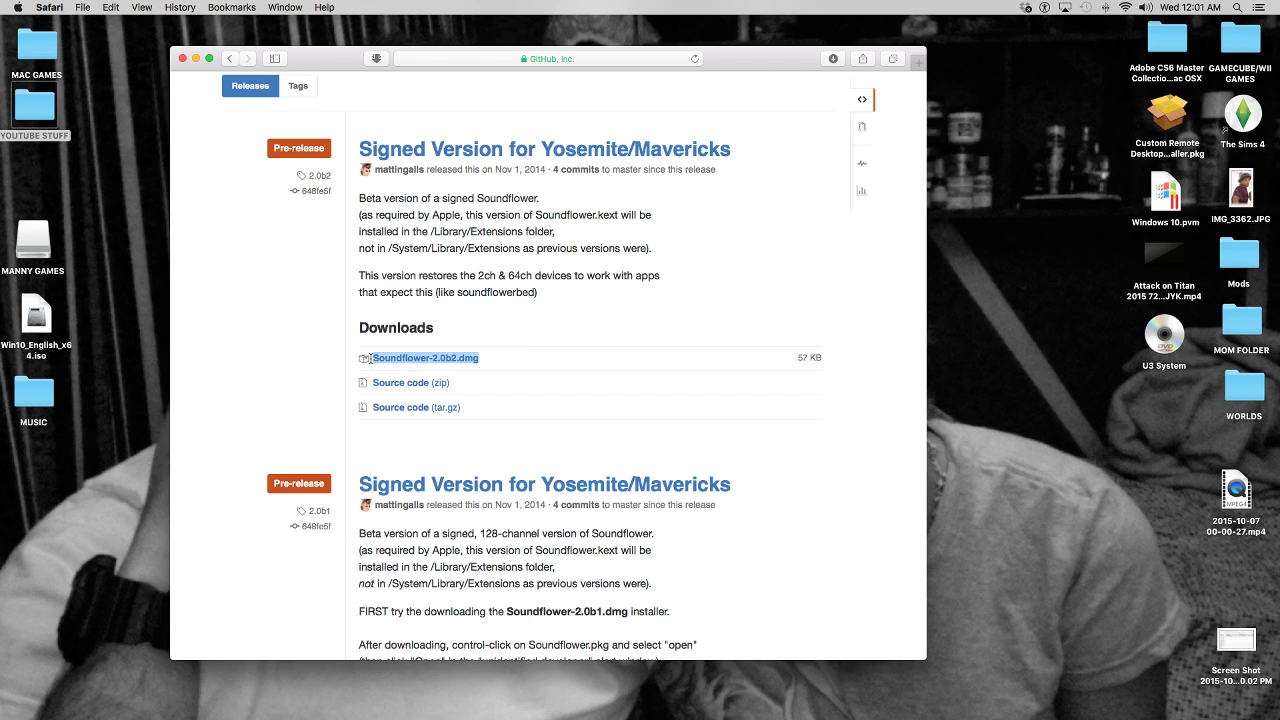
left_click(557, 361)
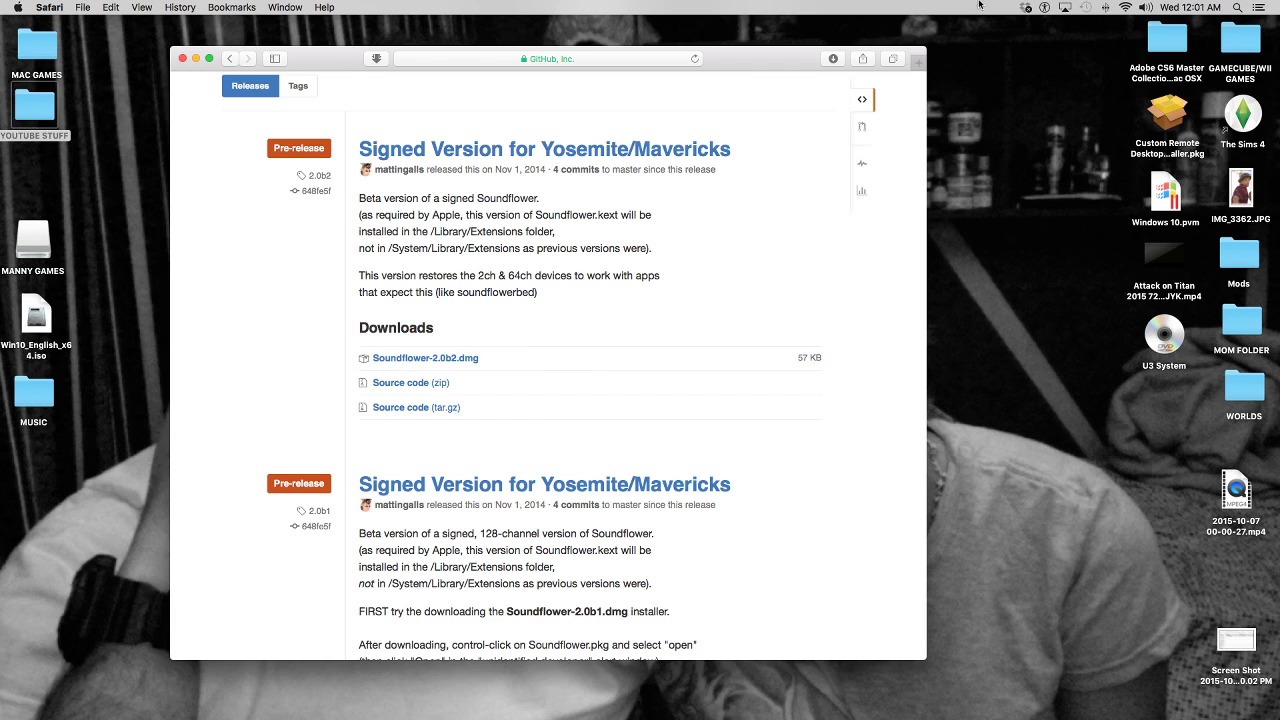
left_click(832, 61)
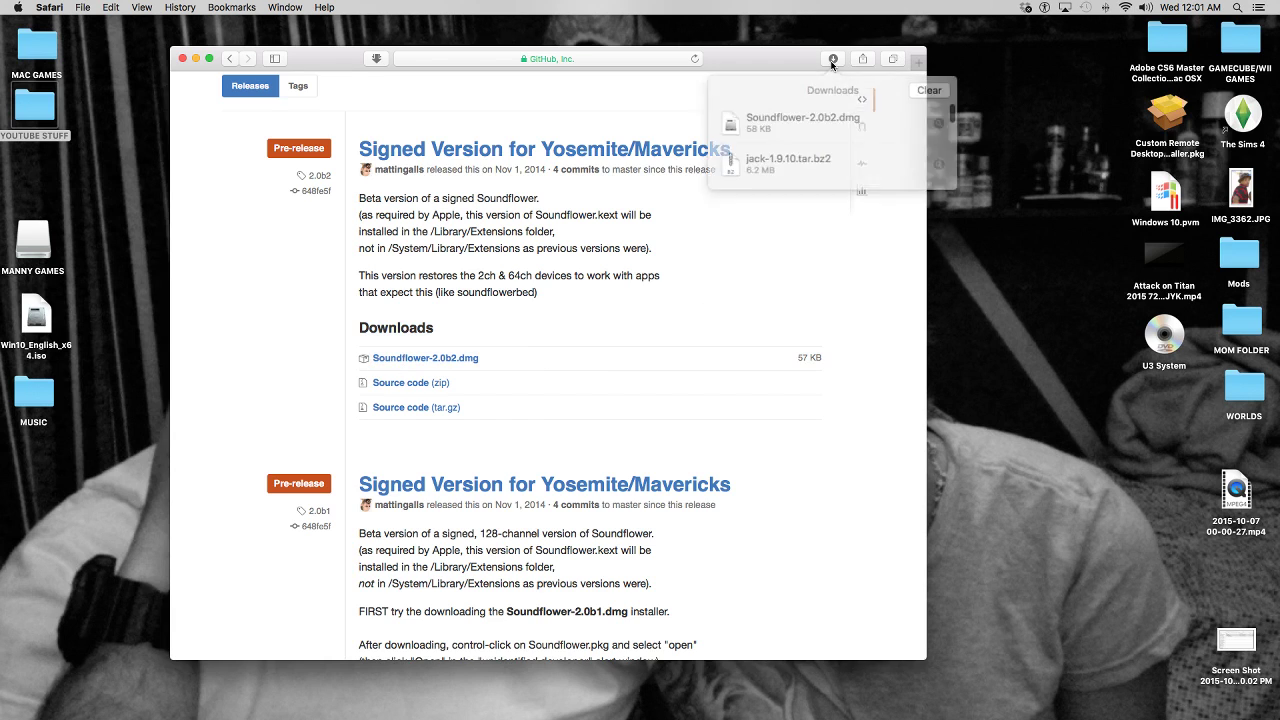
left_click(836, 119)
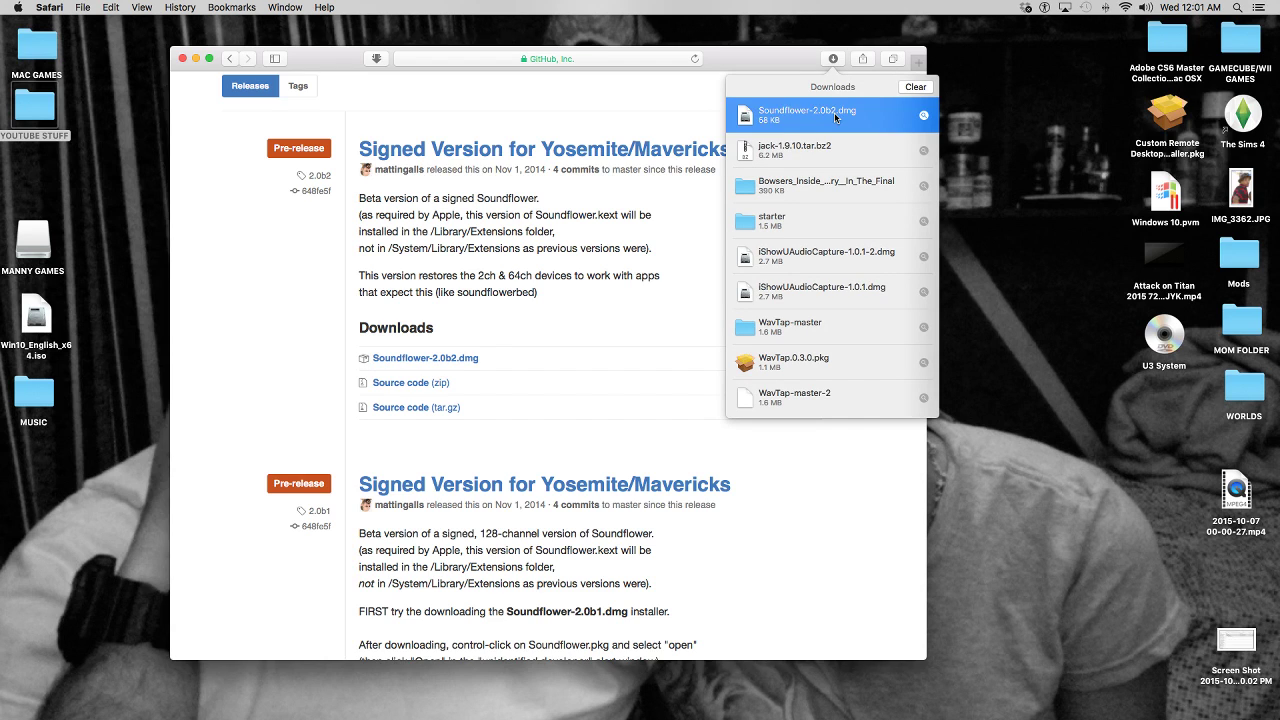
Mount Soundflower-2.0b2.dmg and enlarge its Finder window
double_click(839, 110)
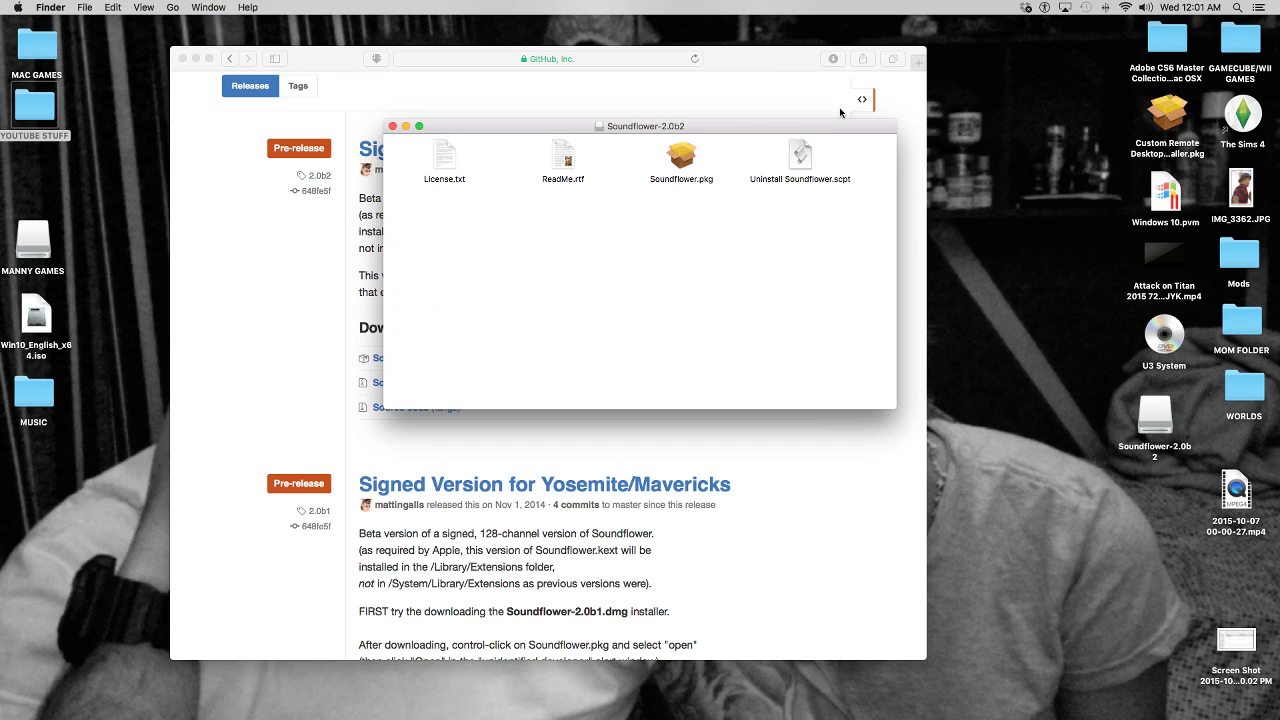
left_click_drag(750, 120, 601, 63)
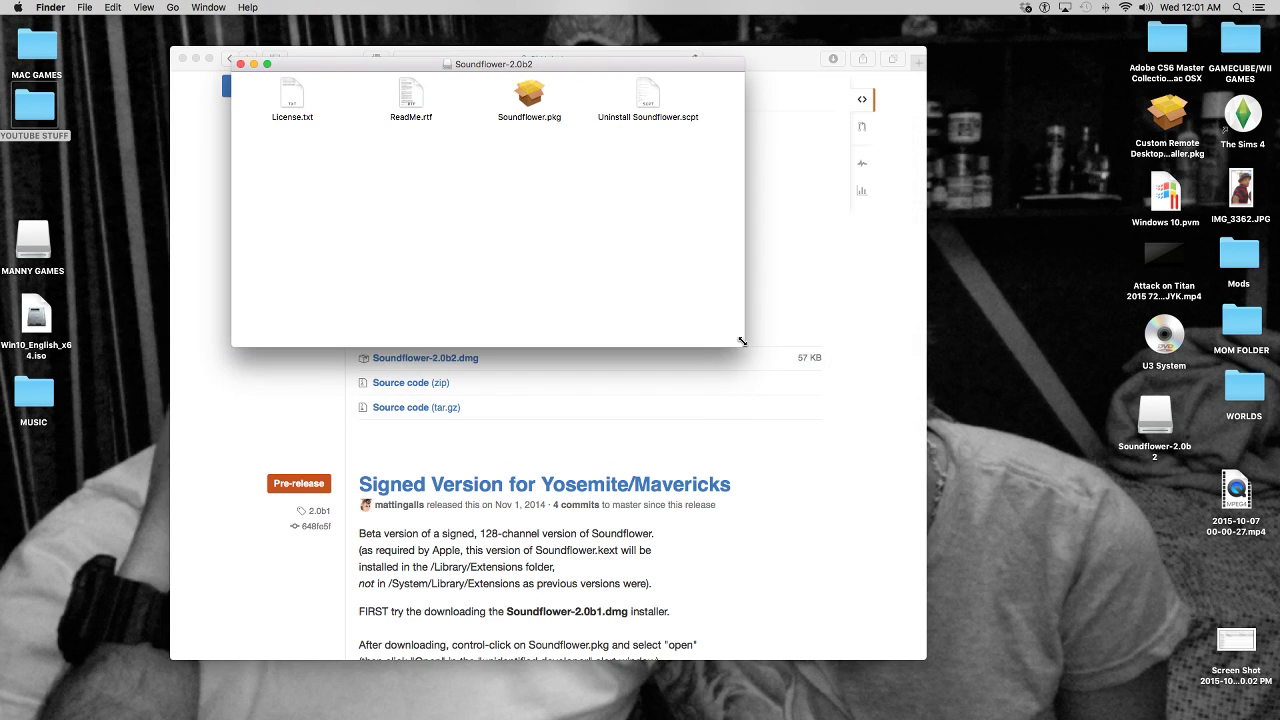
left_click_drag(742, 341, 1105, 715)
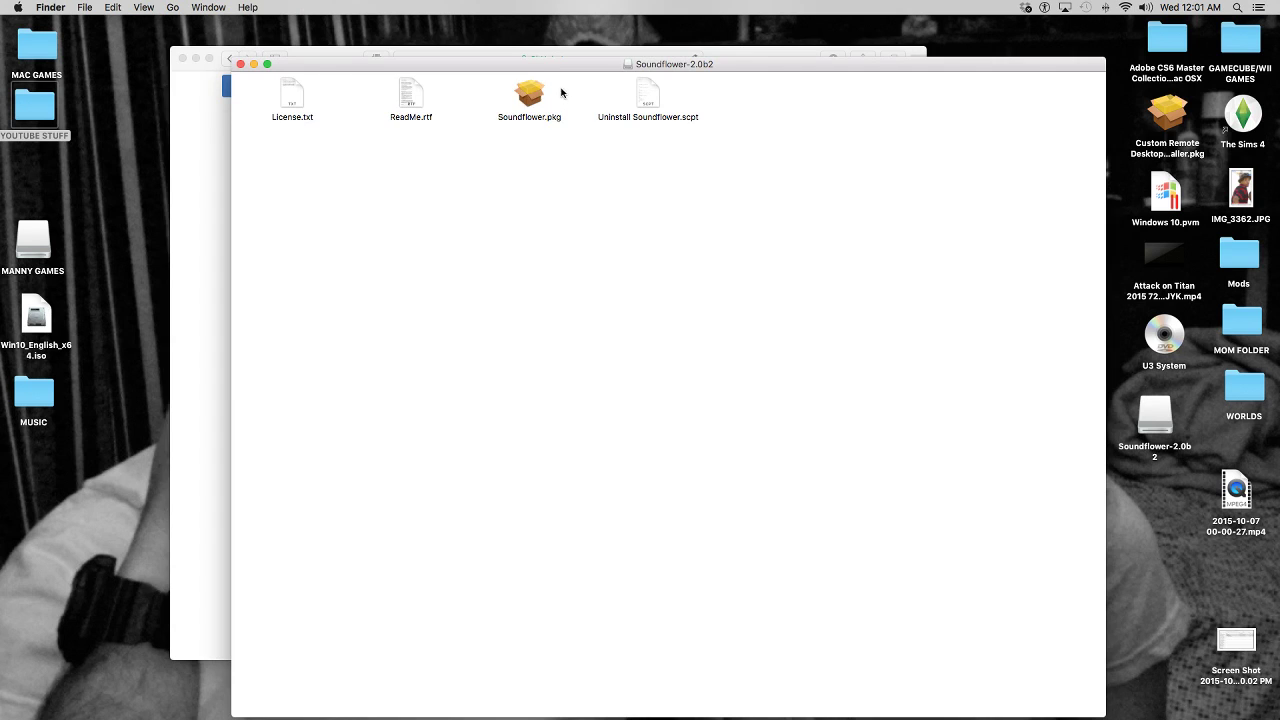
Read ReadMe.rtf in TextEdit, close it, then select Soundflower.pkg
left_click_drag(561, 92, 395, 135)
key("super+o")
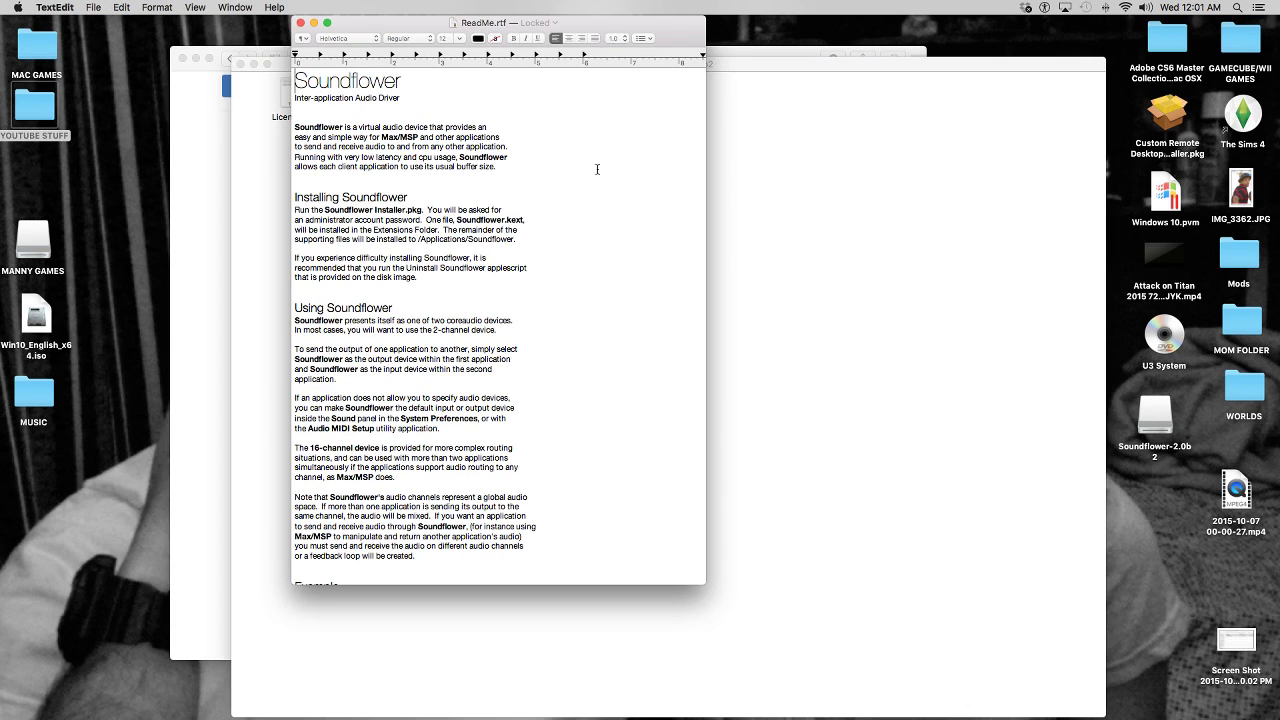
left_click(300, 22)
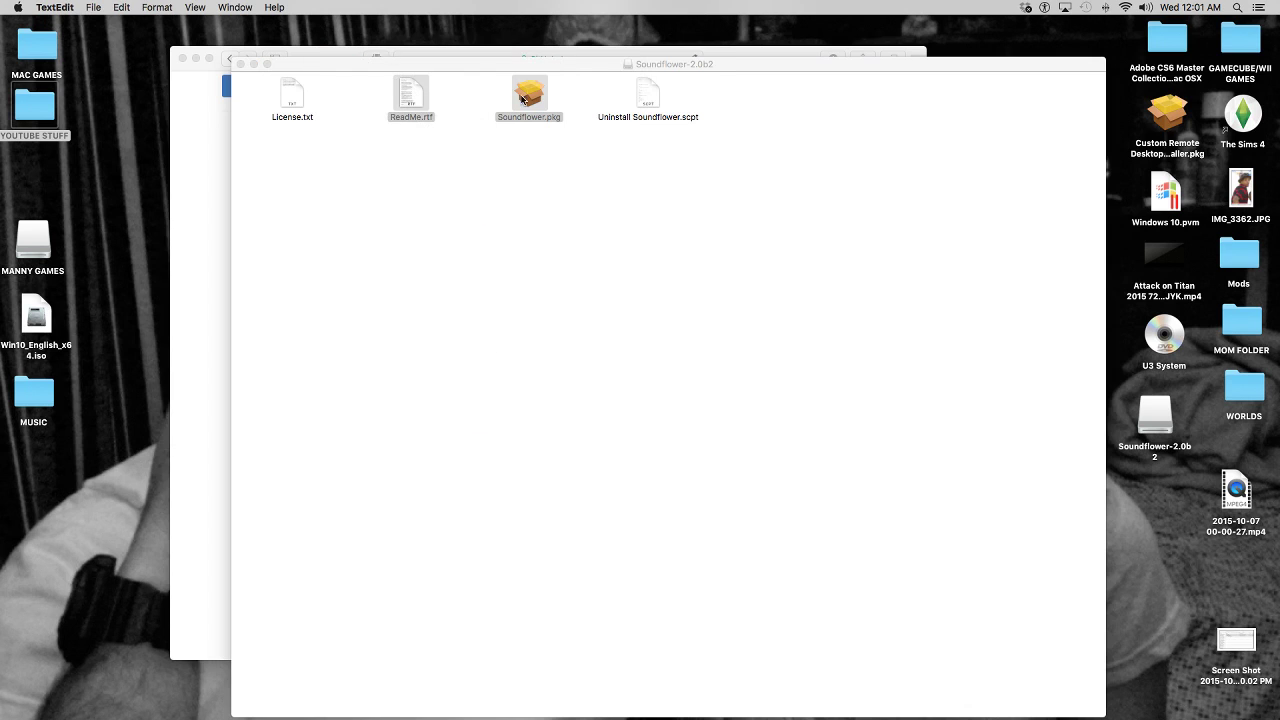
left_click_drag(657, 70, 647, 44)
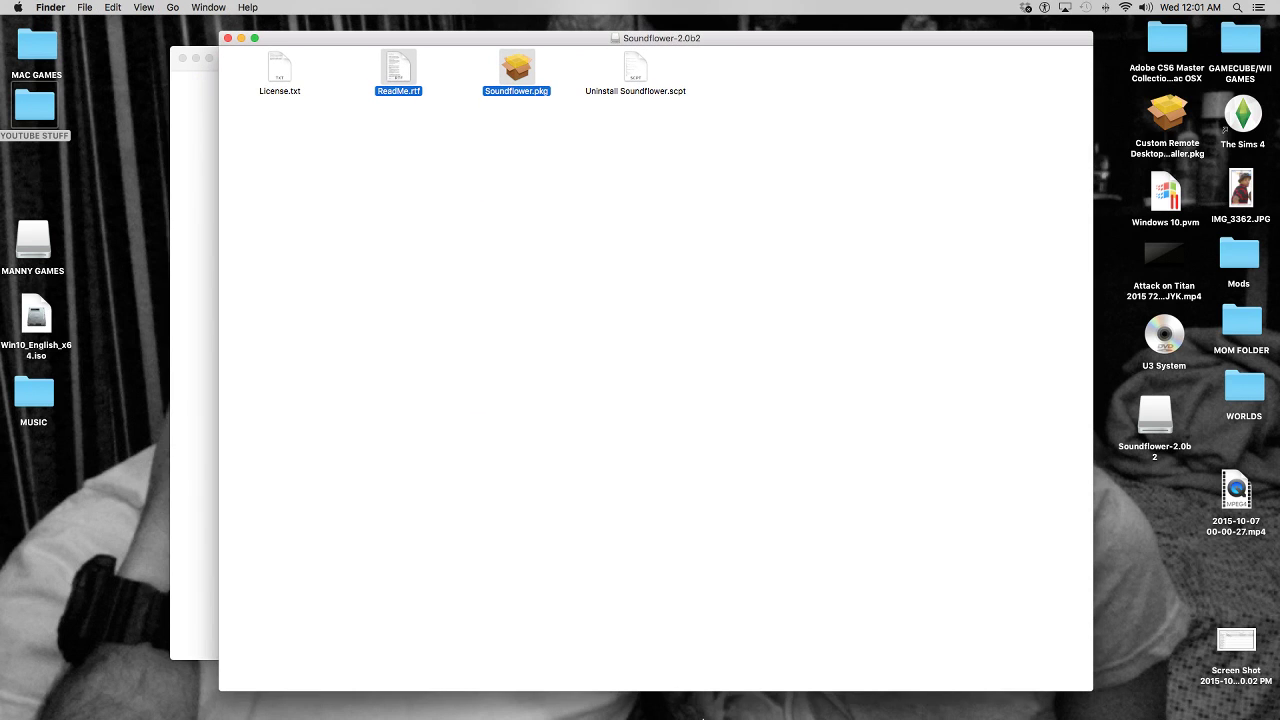
left_click(692, 362)
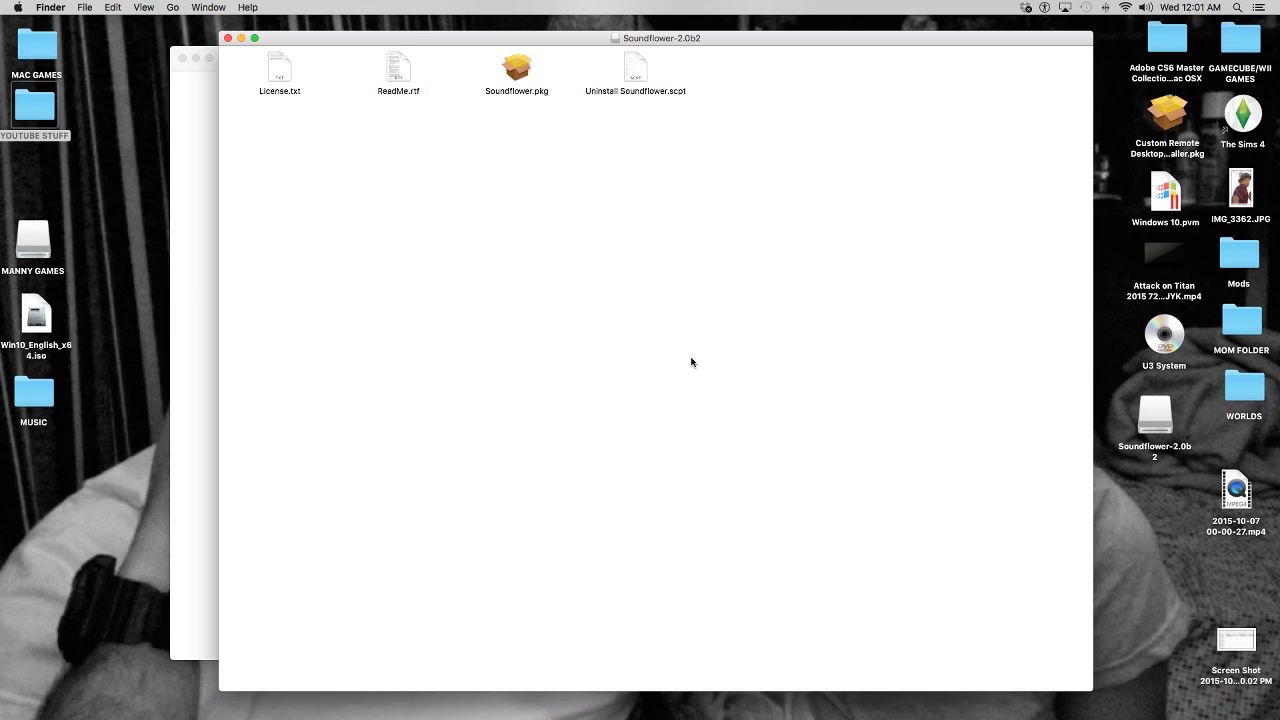
left_click(518, 67)
Run Soundflower.pkg to the Standard Install step, then quit Installer and close the disk image window
double_click(518, 67)
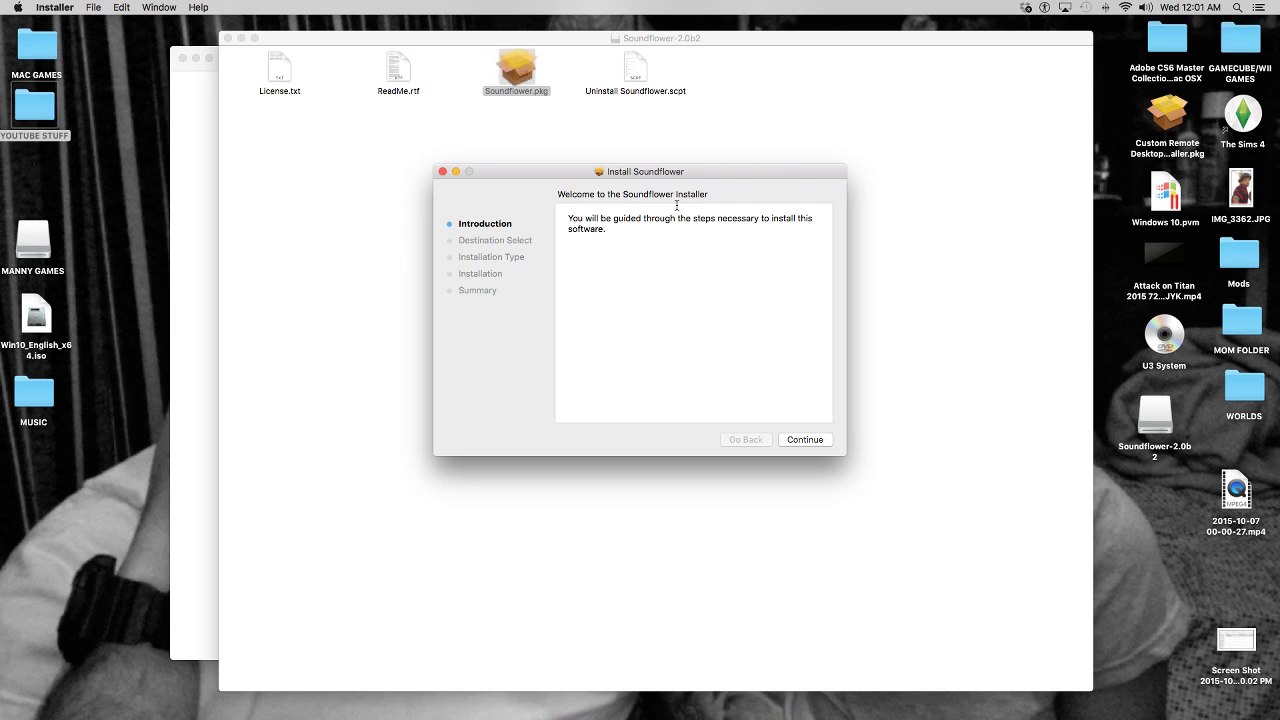
left_click(806, 440)
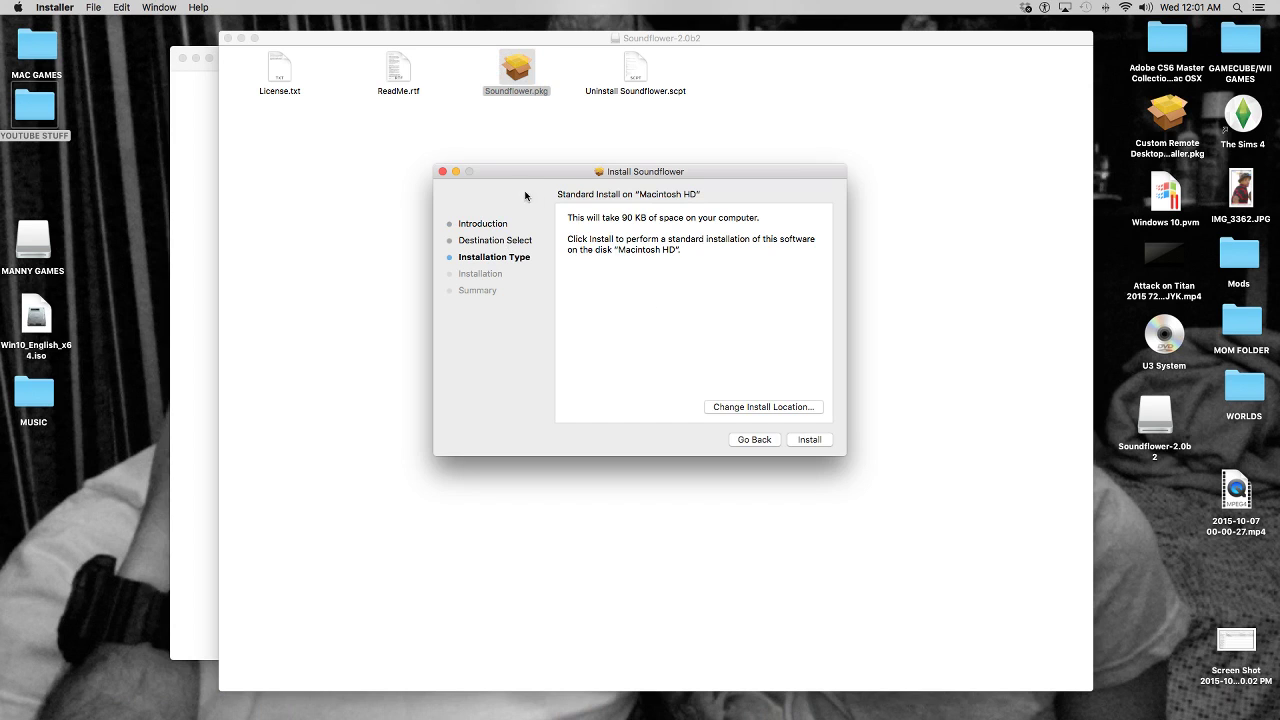
left_click(442, 172)
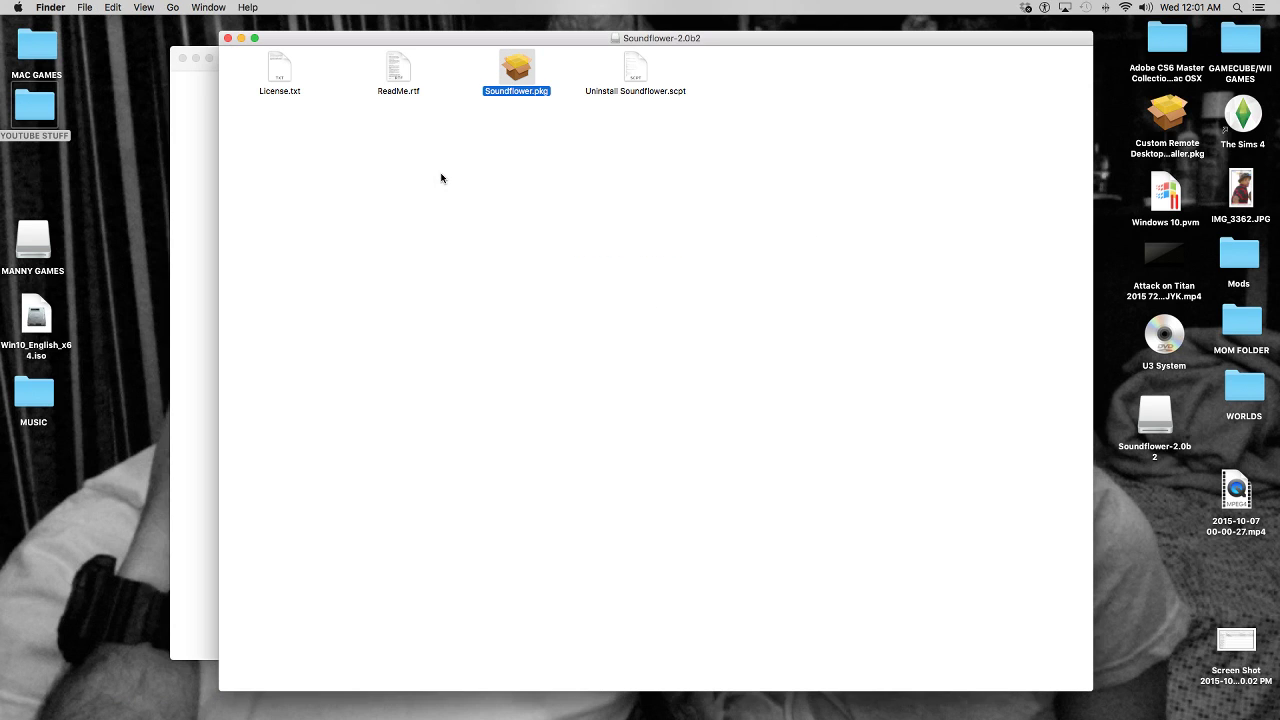
left_click(227, 38)
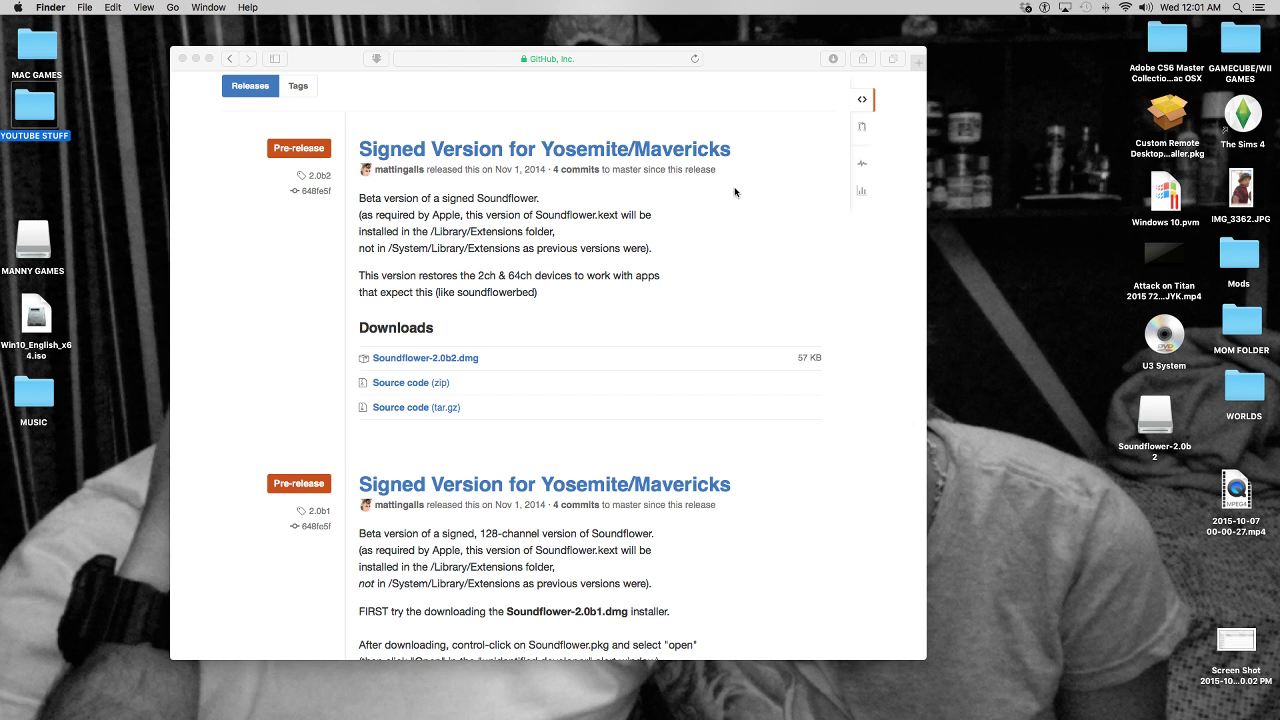
Minimize Safari and launch Audio MIDI Setup from Finder's Applications > Utilities folder
left_click(197, 59)
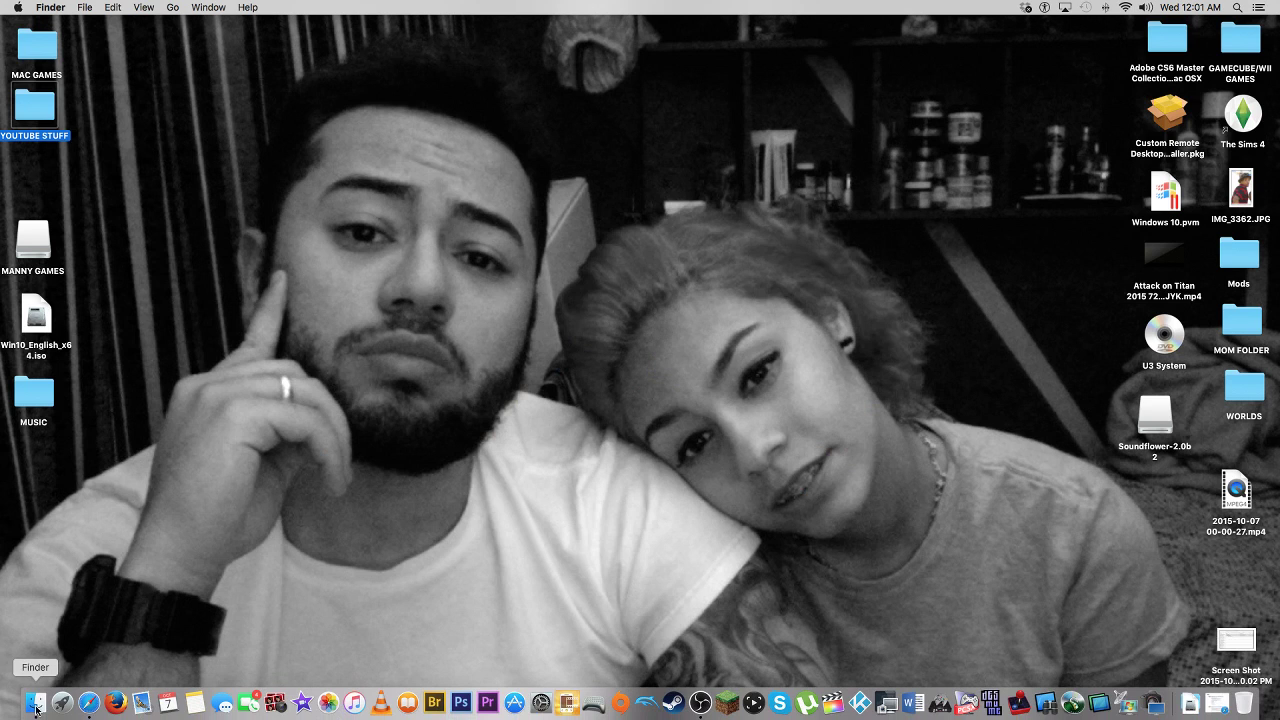
left_click(36, 705)
left_click(311, 192)
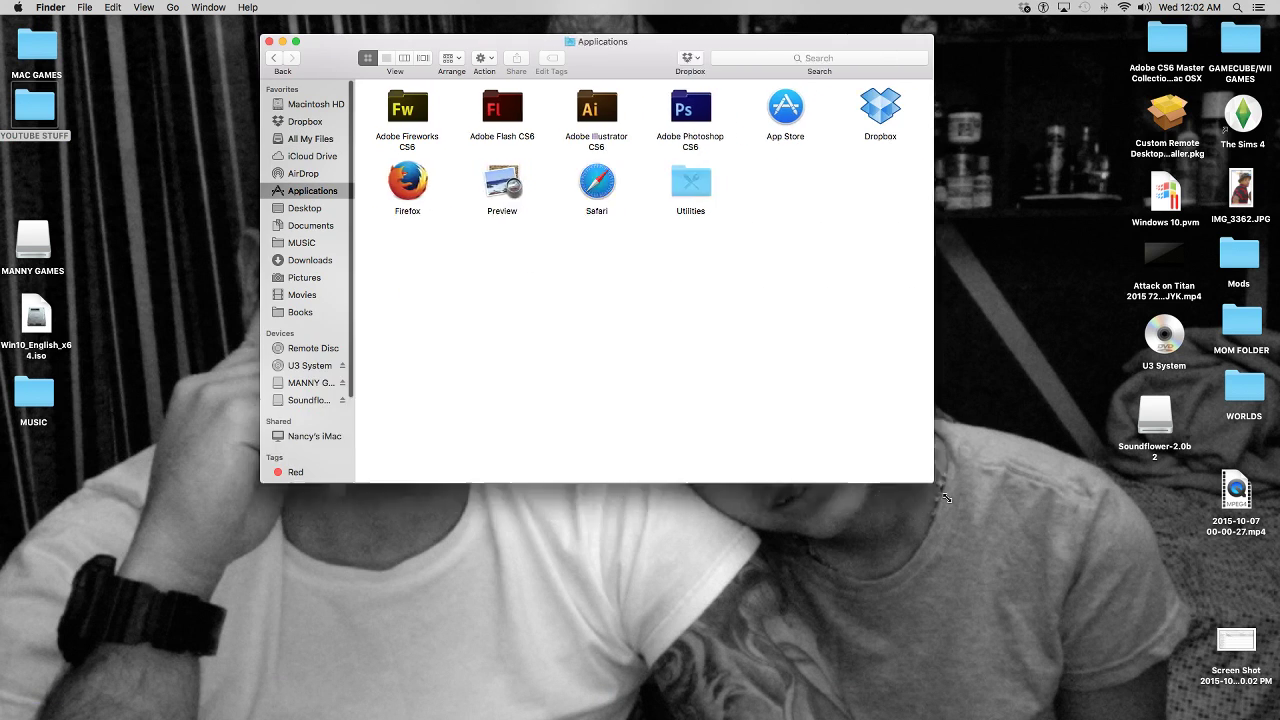
left_click_drag(779, 337, 997, 550)
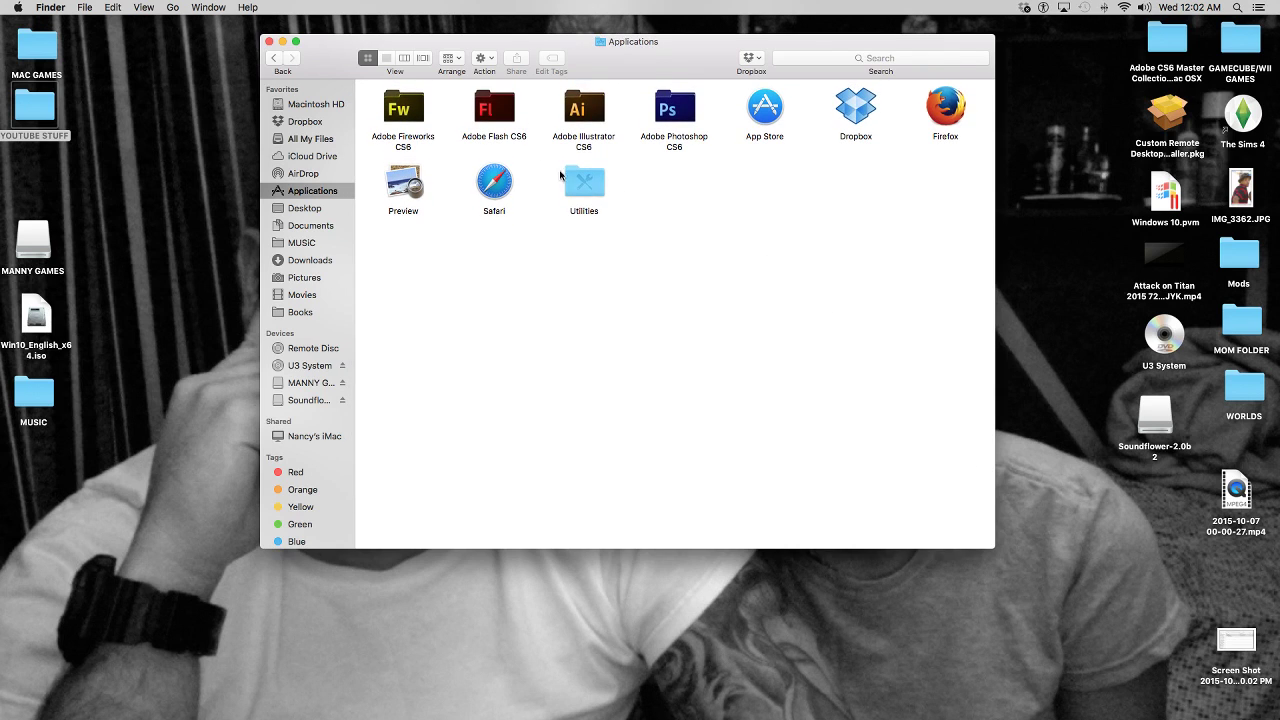
left_click(595, 186)
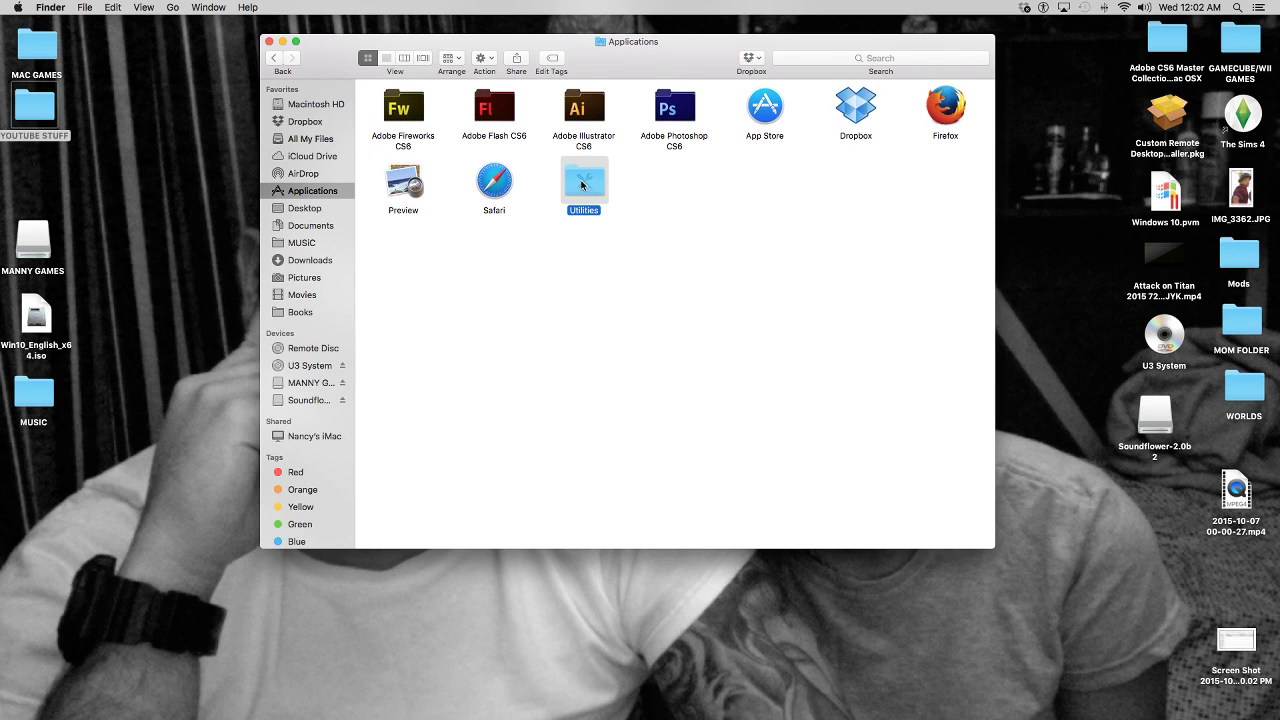
double_click(581, 185)
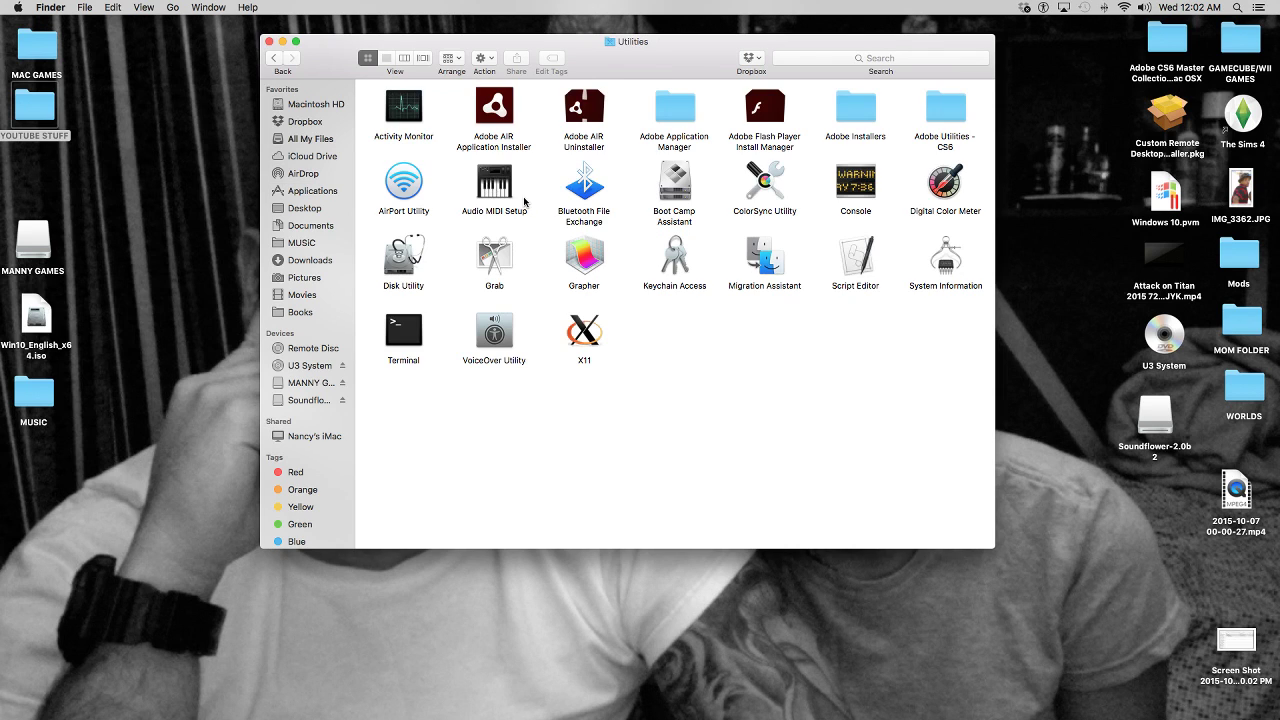
left_click(497, 186)
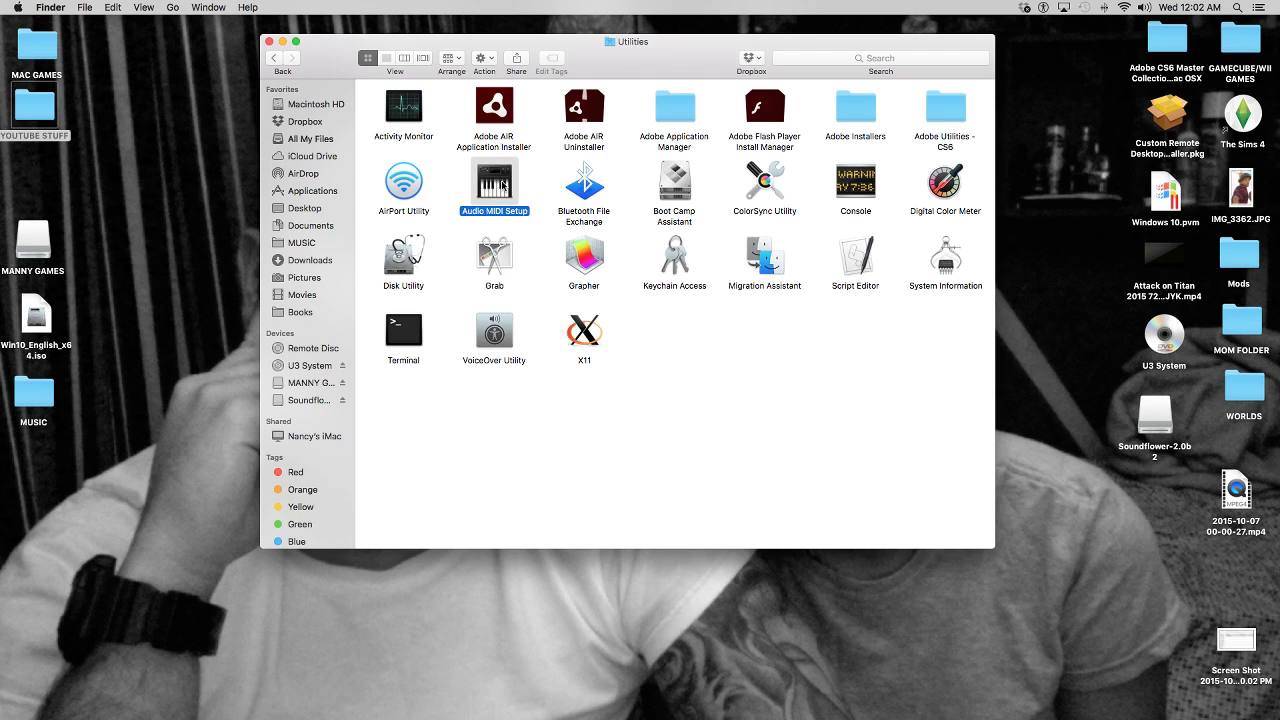
double_click(497, 183)
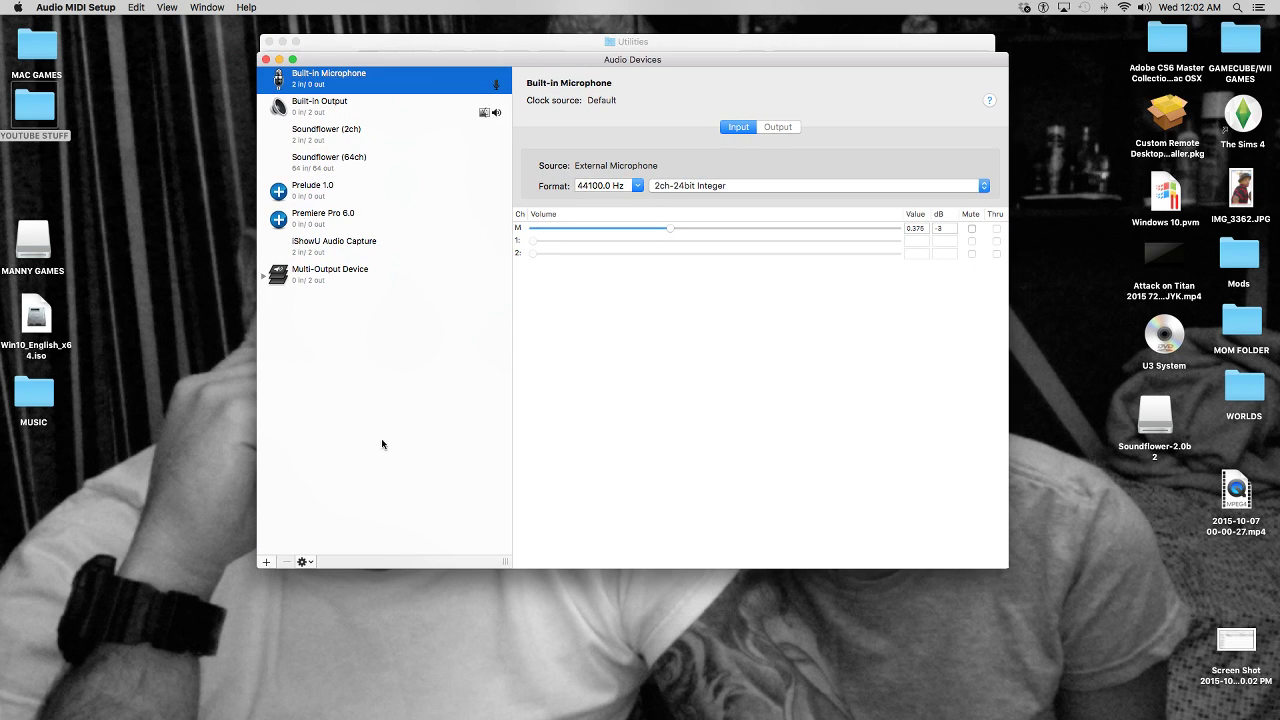
Show the new-device menu with aggregate and multi-output options in Audio Devices
left_click(267, 563)
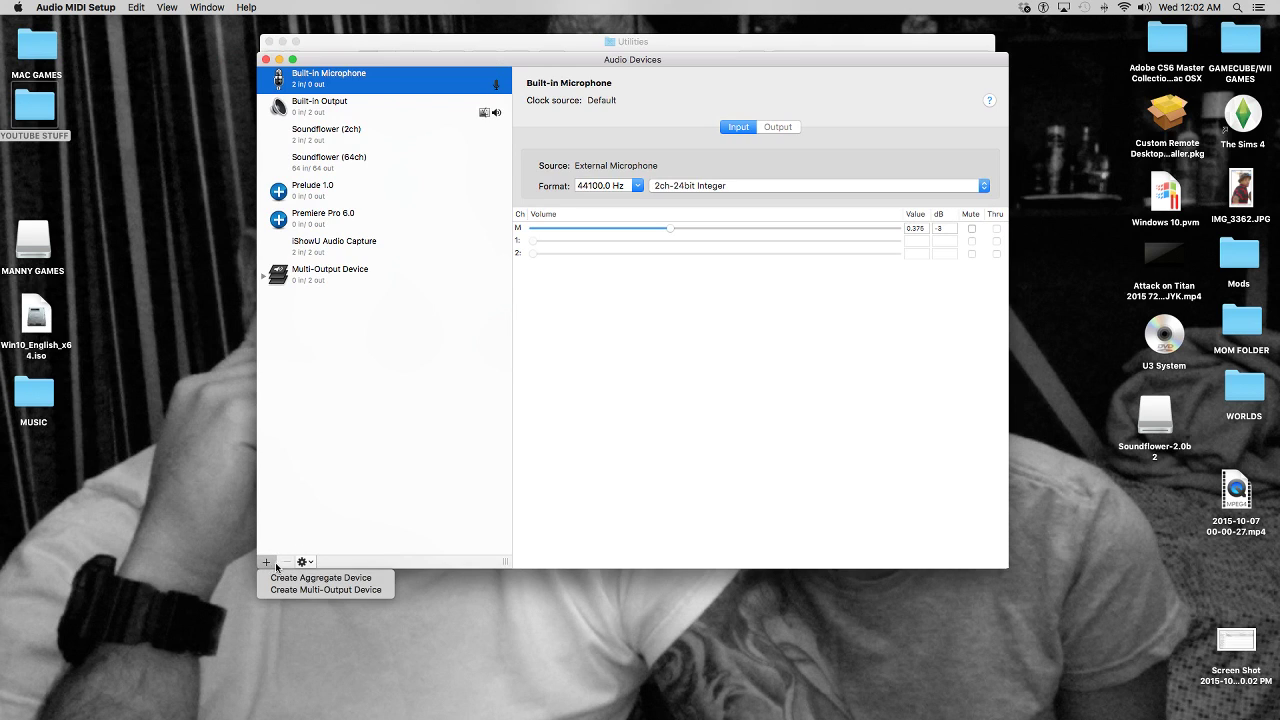
Create a Multi-Output Device combining Built-in Output and Soundflower (2ch)
left_click(360, 590)
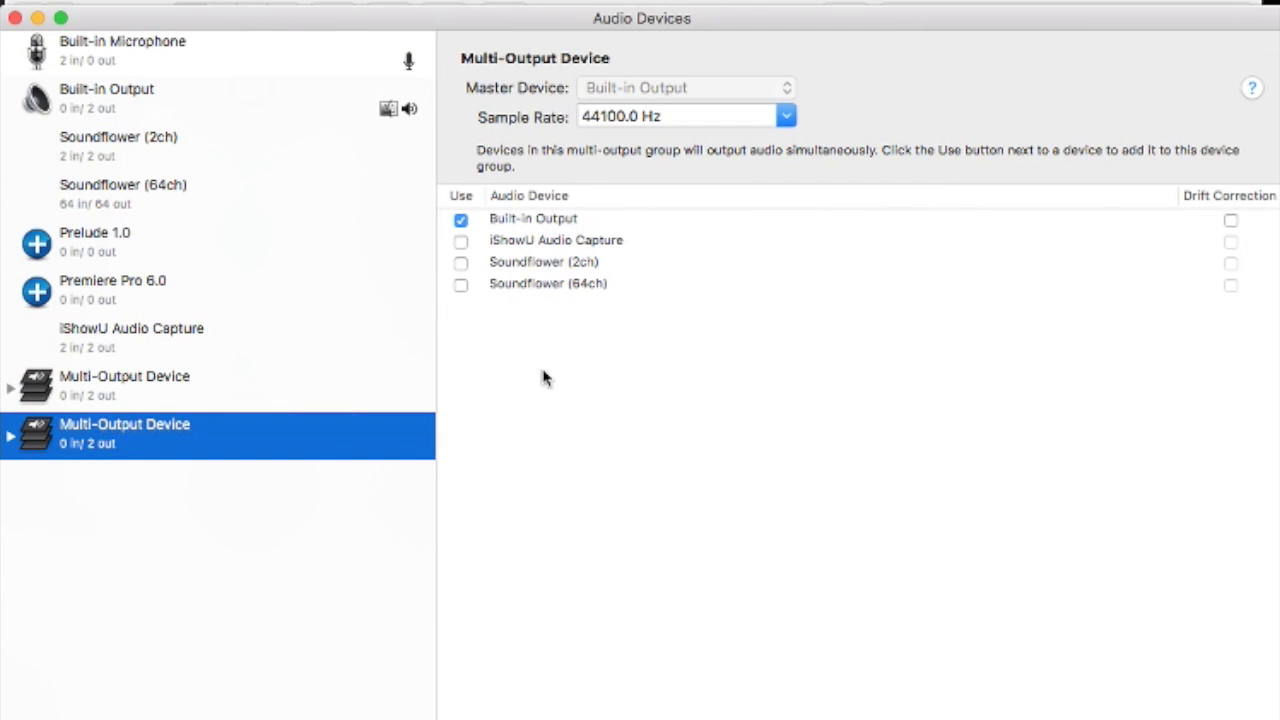
left_click(460, 221)
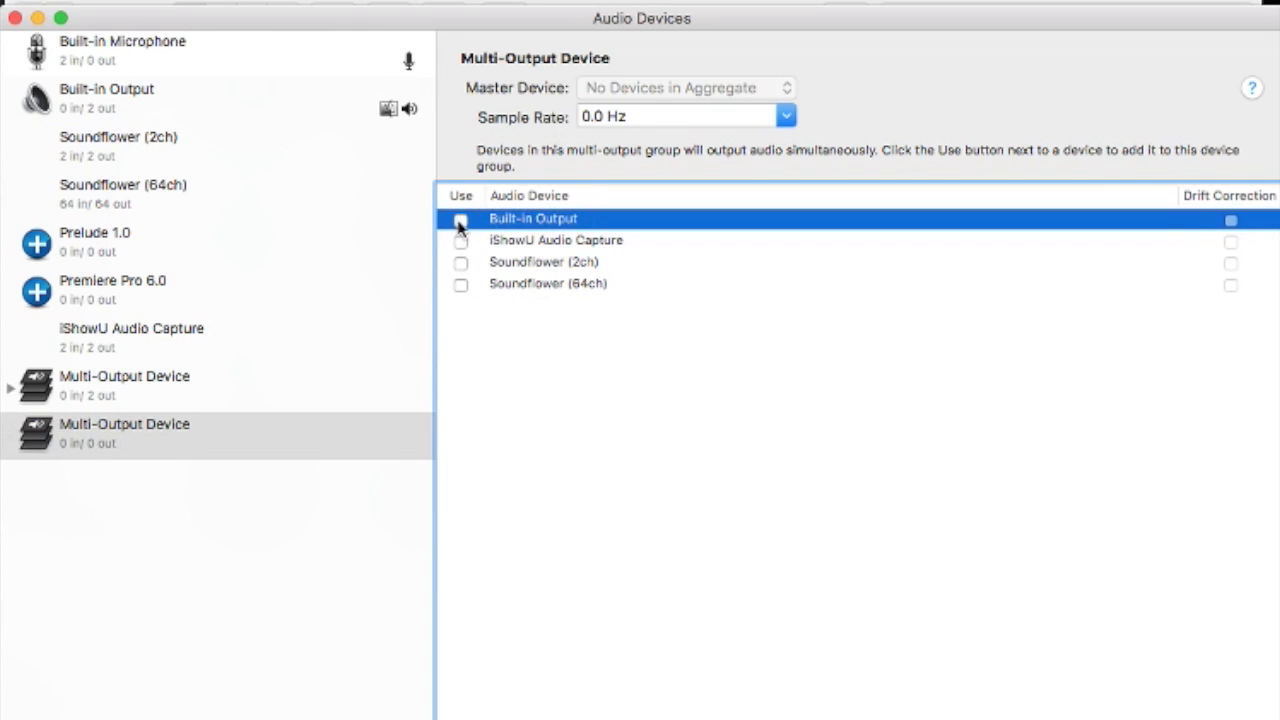
left_click(460, 220)
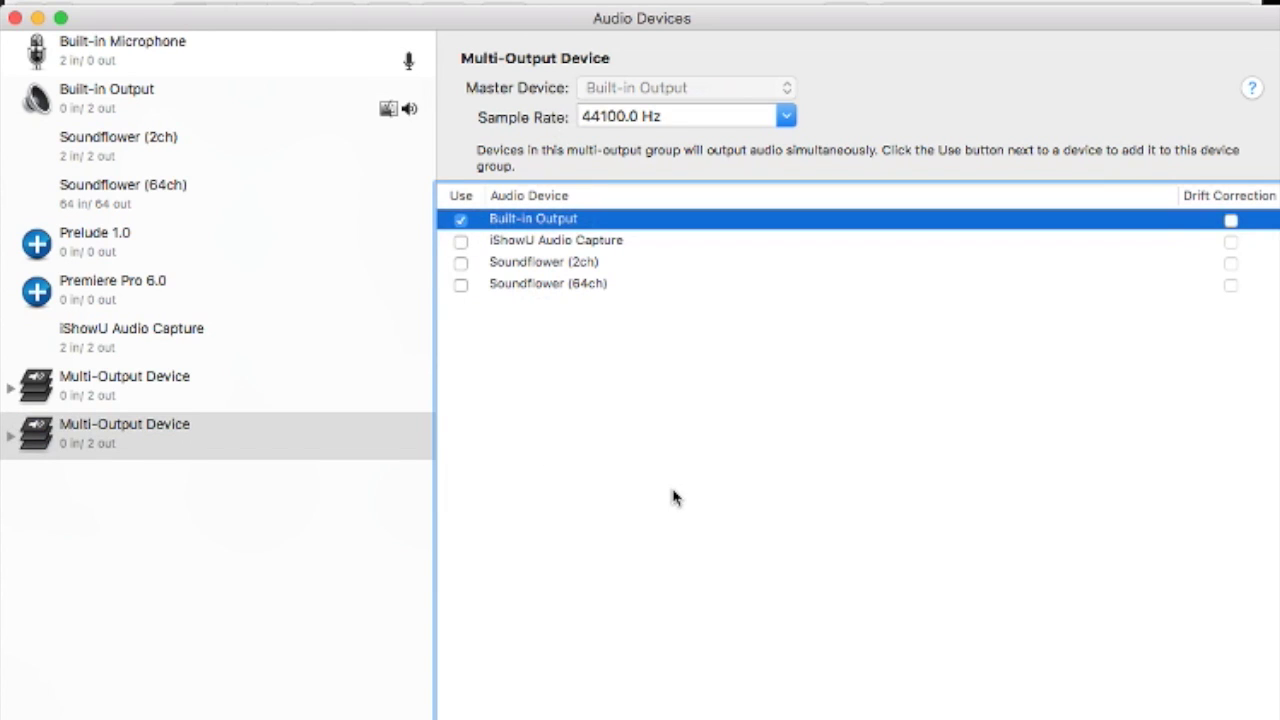
left_click(460, 263)
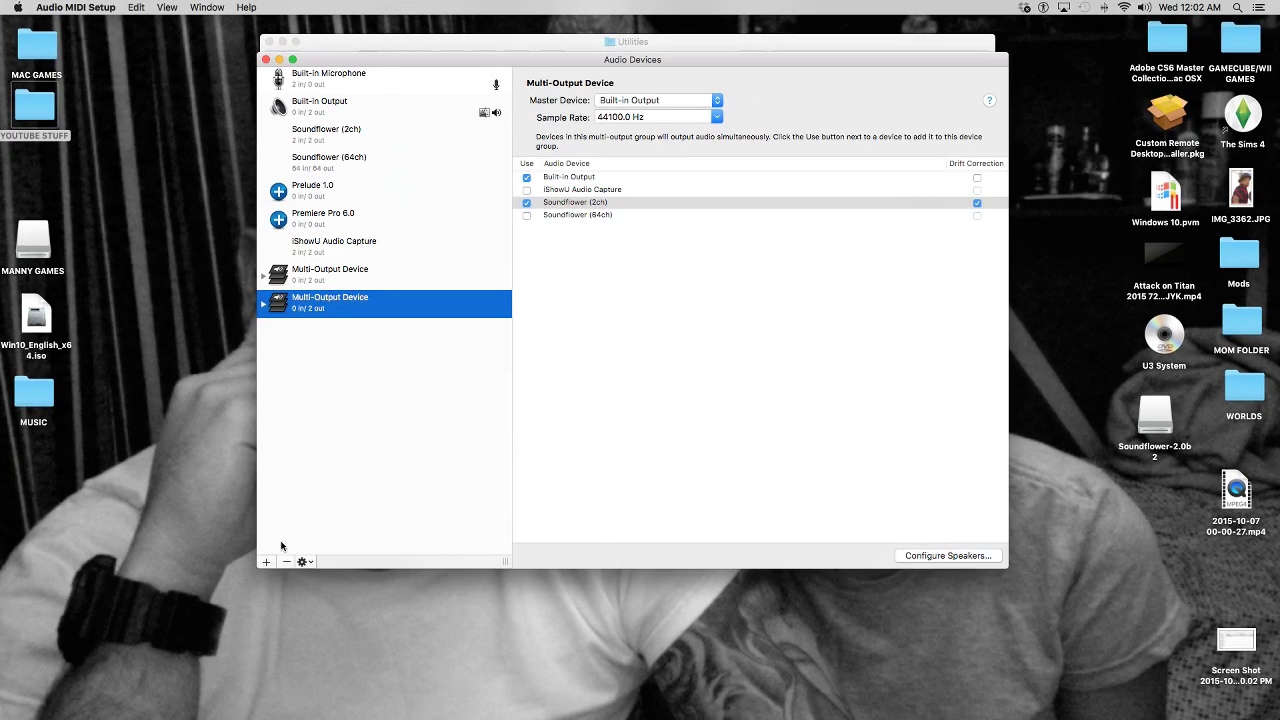
Delete the extra Multi-Output Device, then close Audio Devices and the Utilities window
left_click(286, 561)
left_click_drag(330, 258, 329, 279)
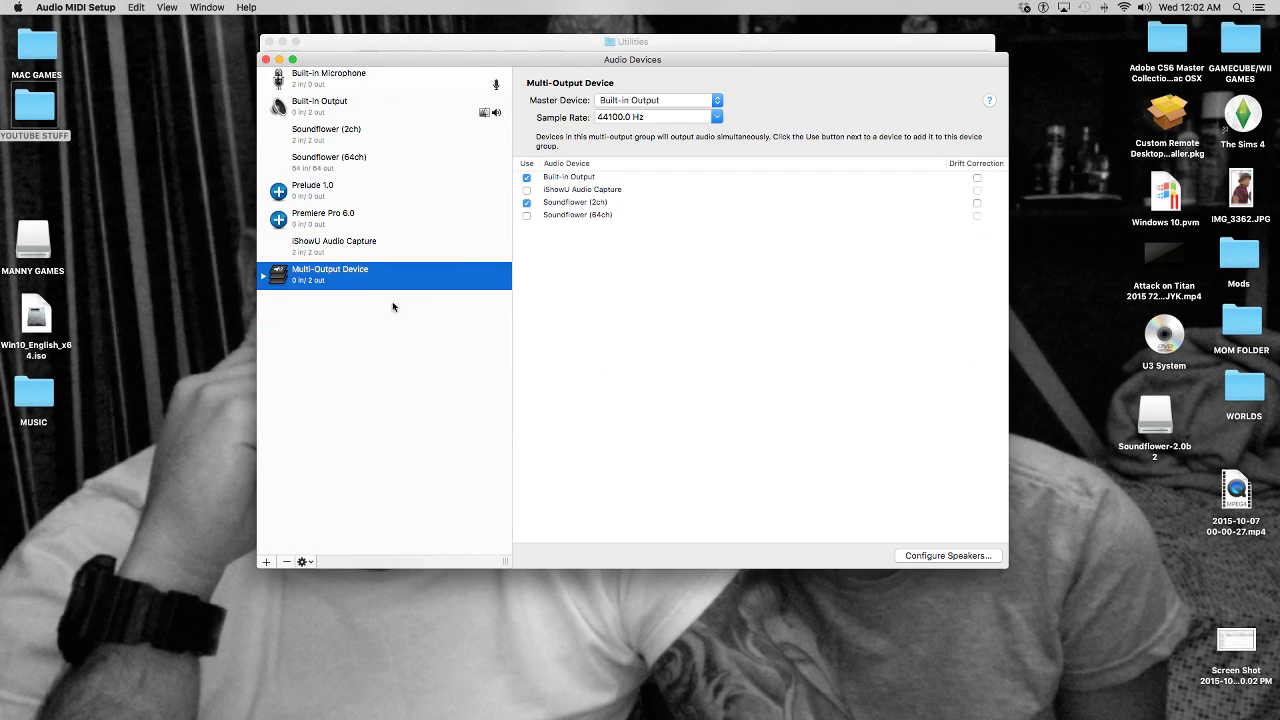
left_click(265, 60)
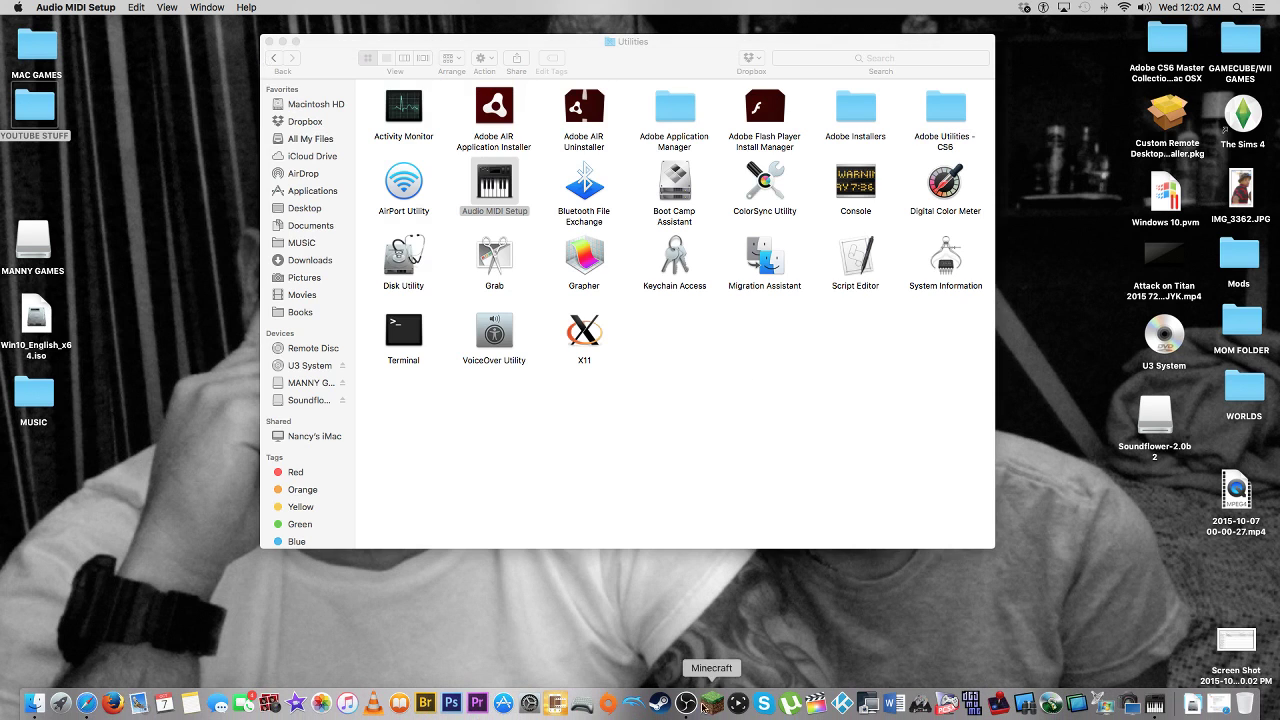
left_click(269, 42)
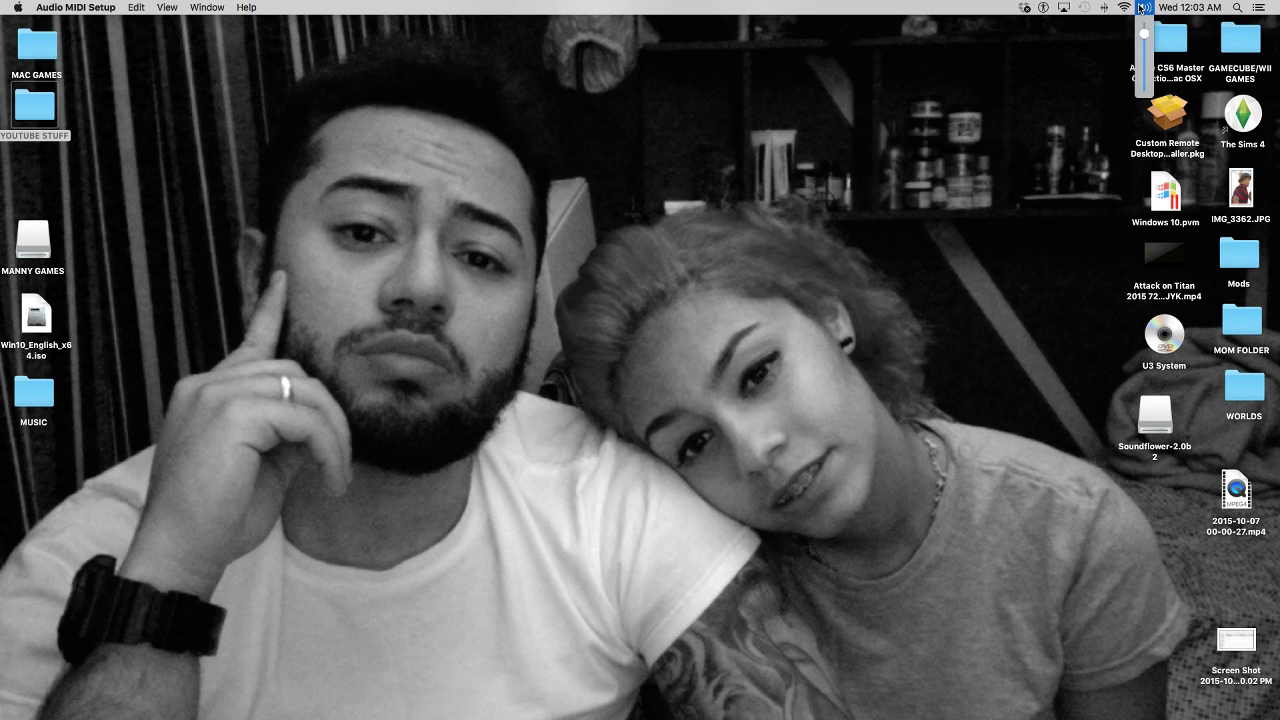
mouse_move(477, 703)
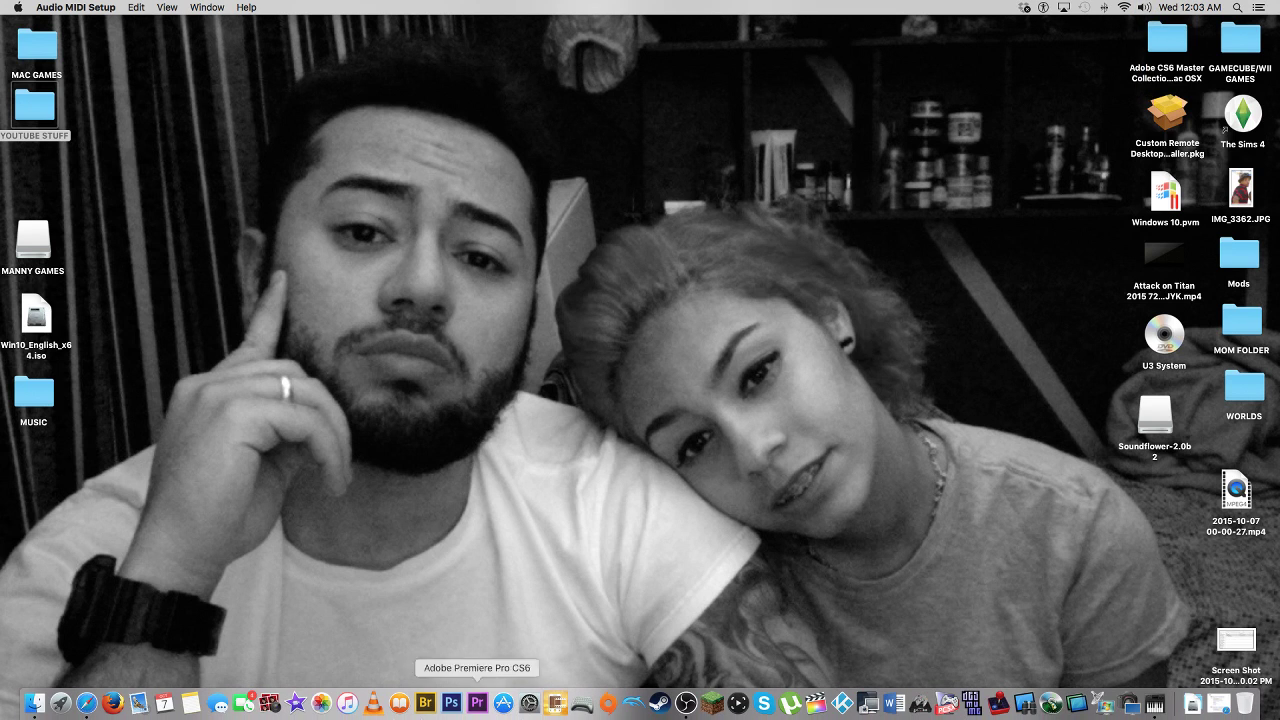
Choose Multi-Output Device as the output in System Preferences > Sound
left_click(528, 705)
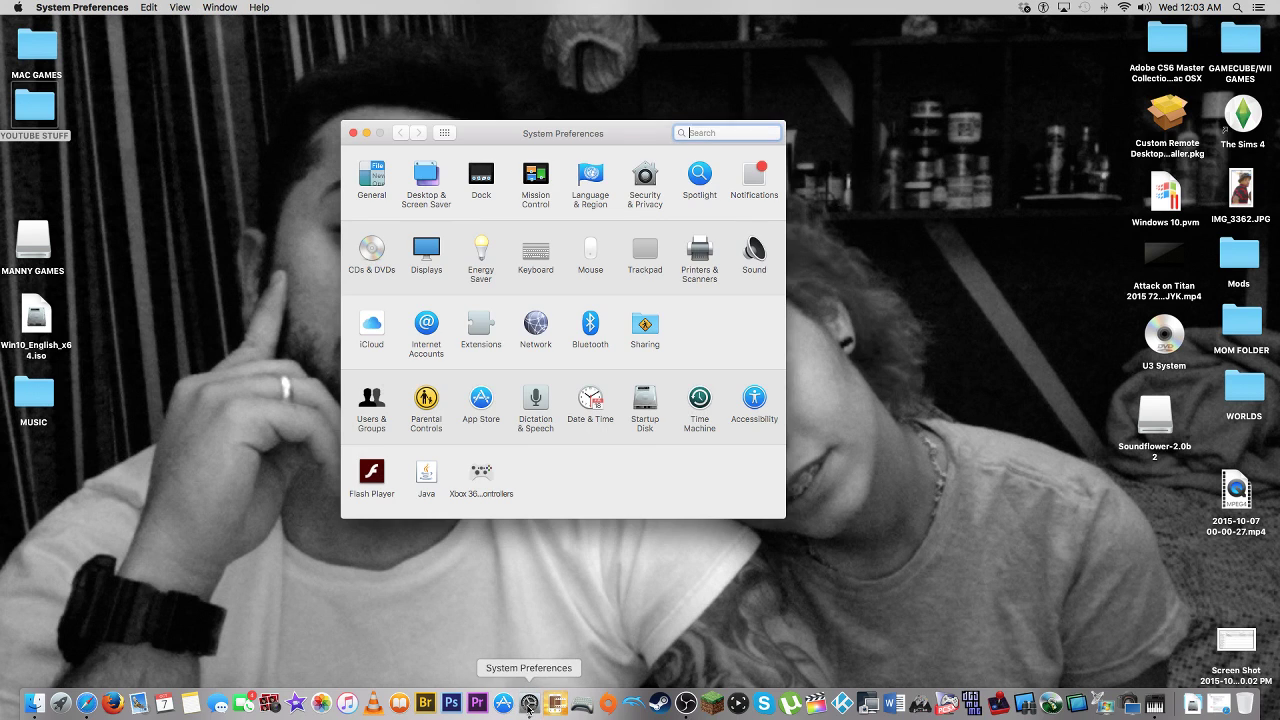
left_click_drag(573, 134, 563, 88)
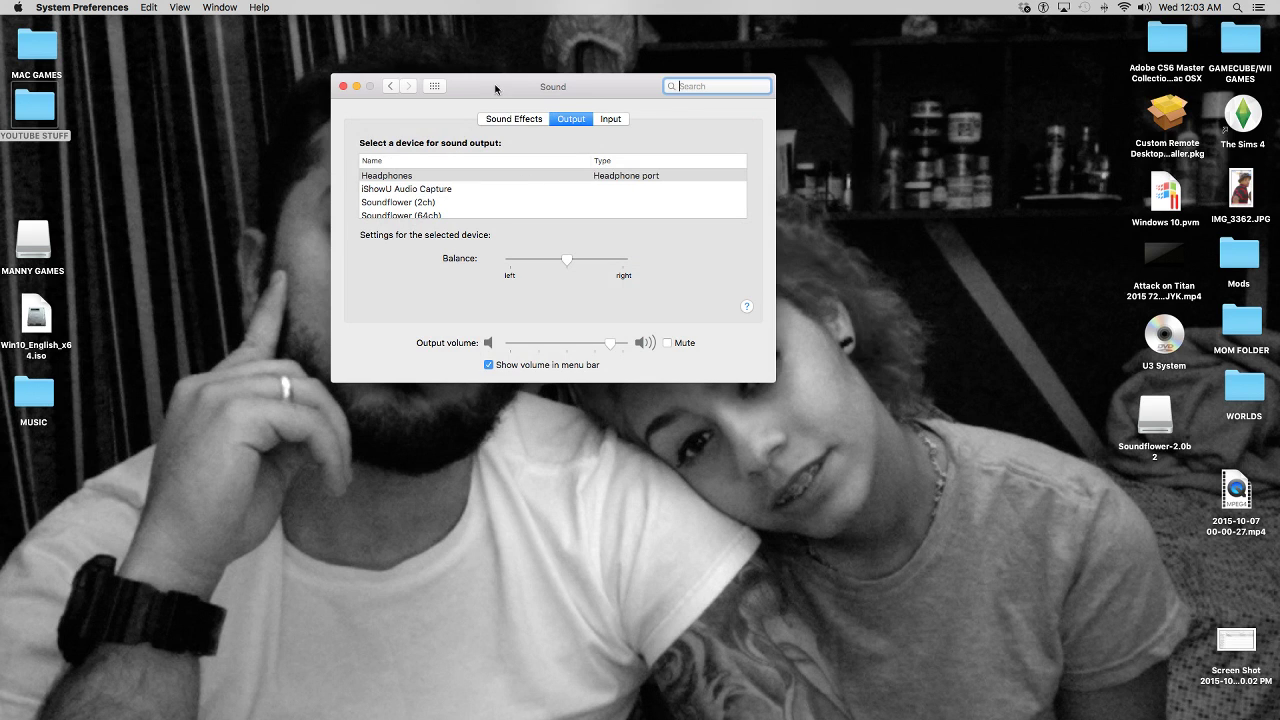
left_click_drag(499, 88, 505, 64)
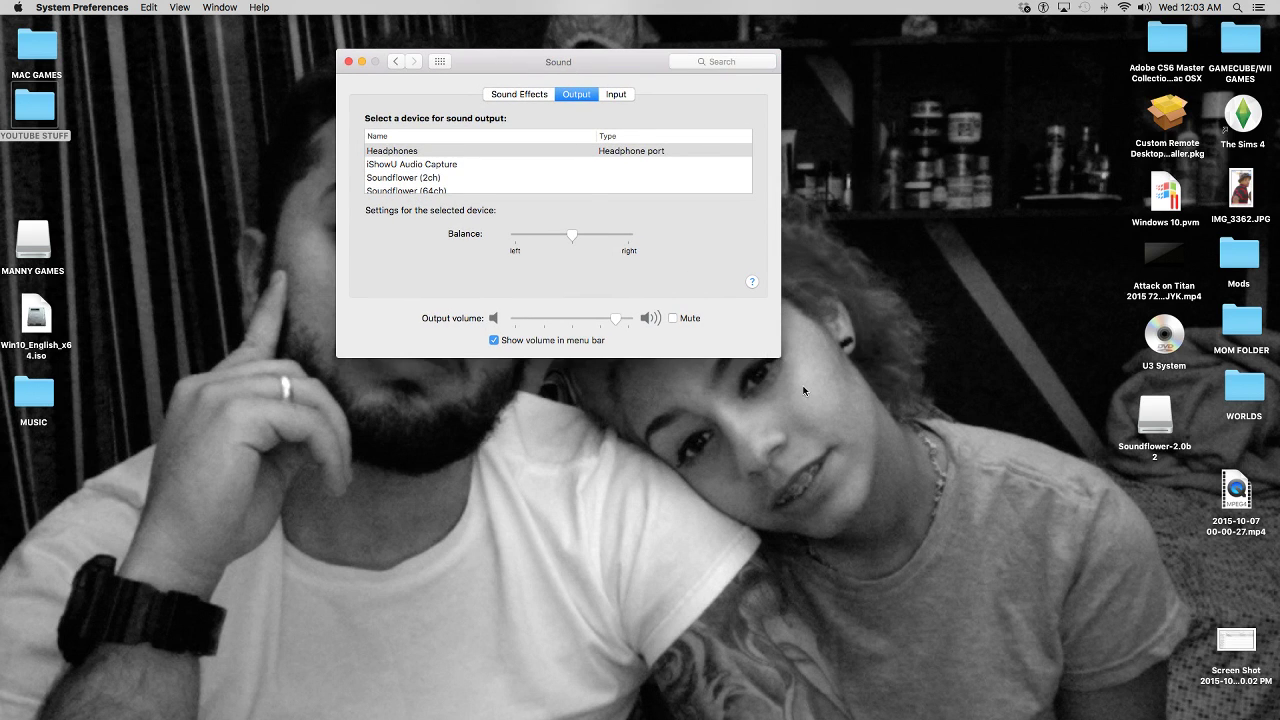
scroll(496, 173, "down", 3)
scroll(496, 173, "up", 3)
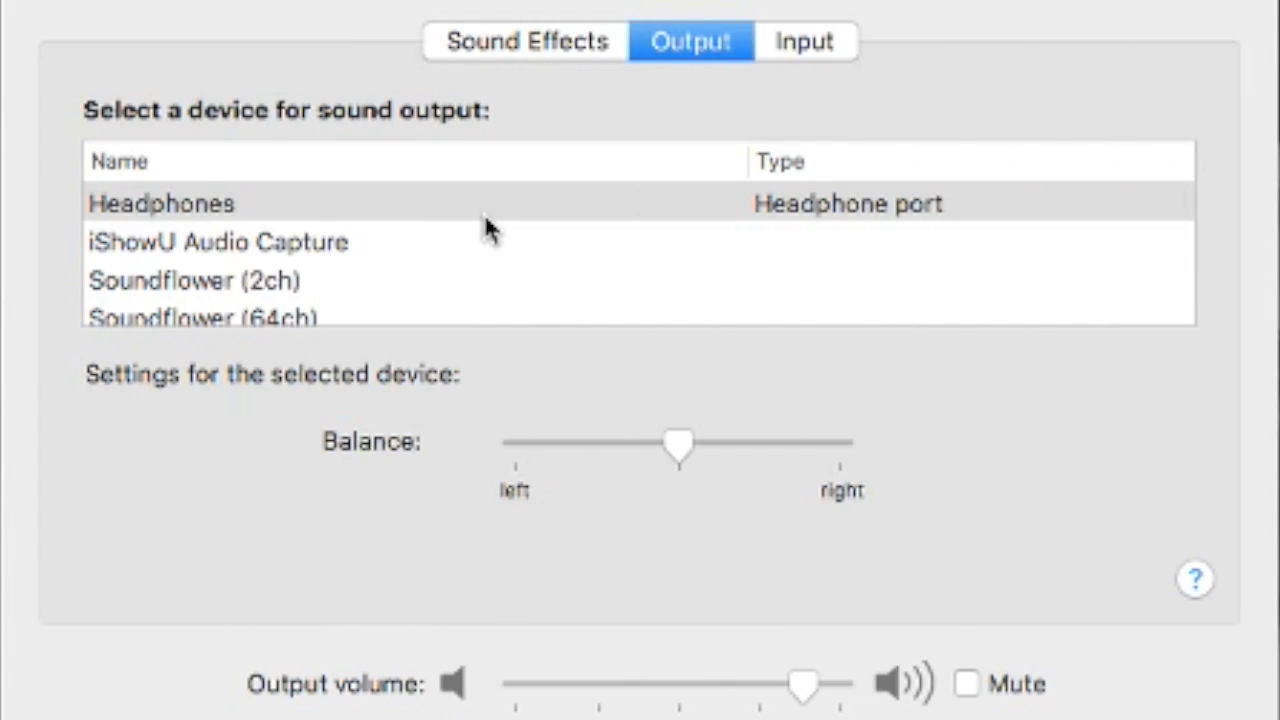
scroll(484, 214, "down", 3)
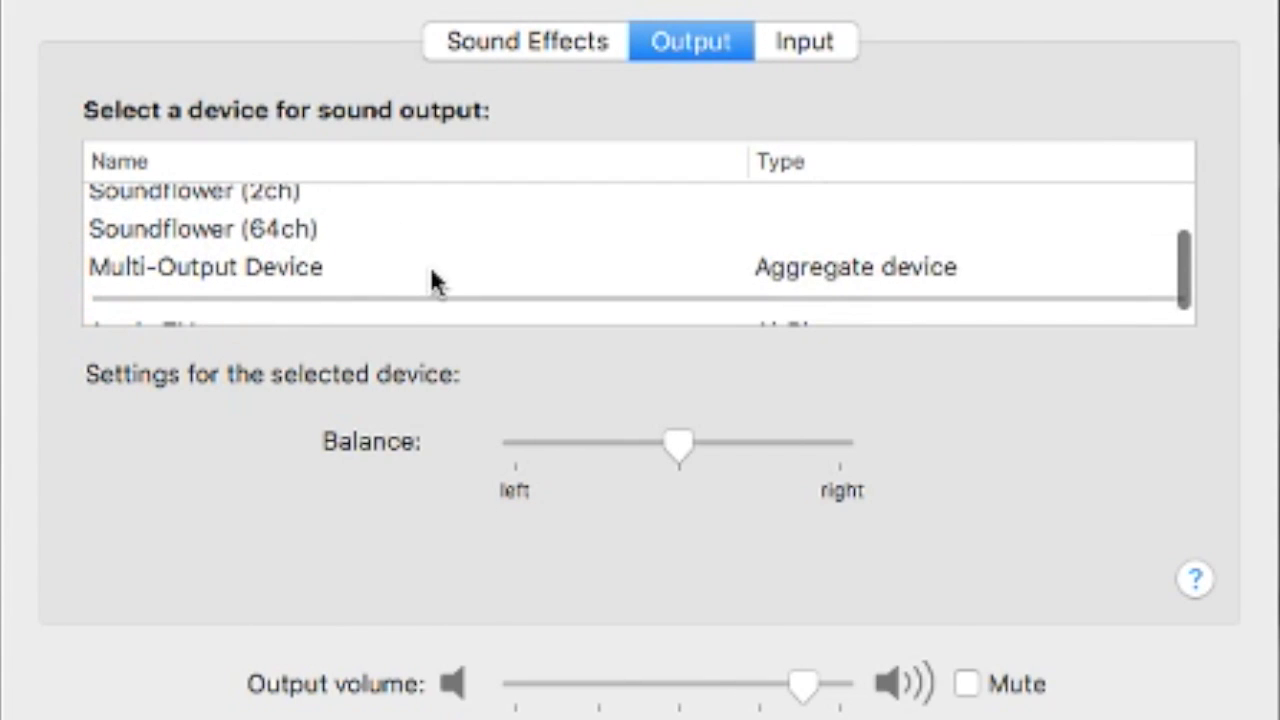
left_click(290, 280)
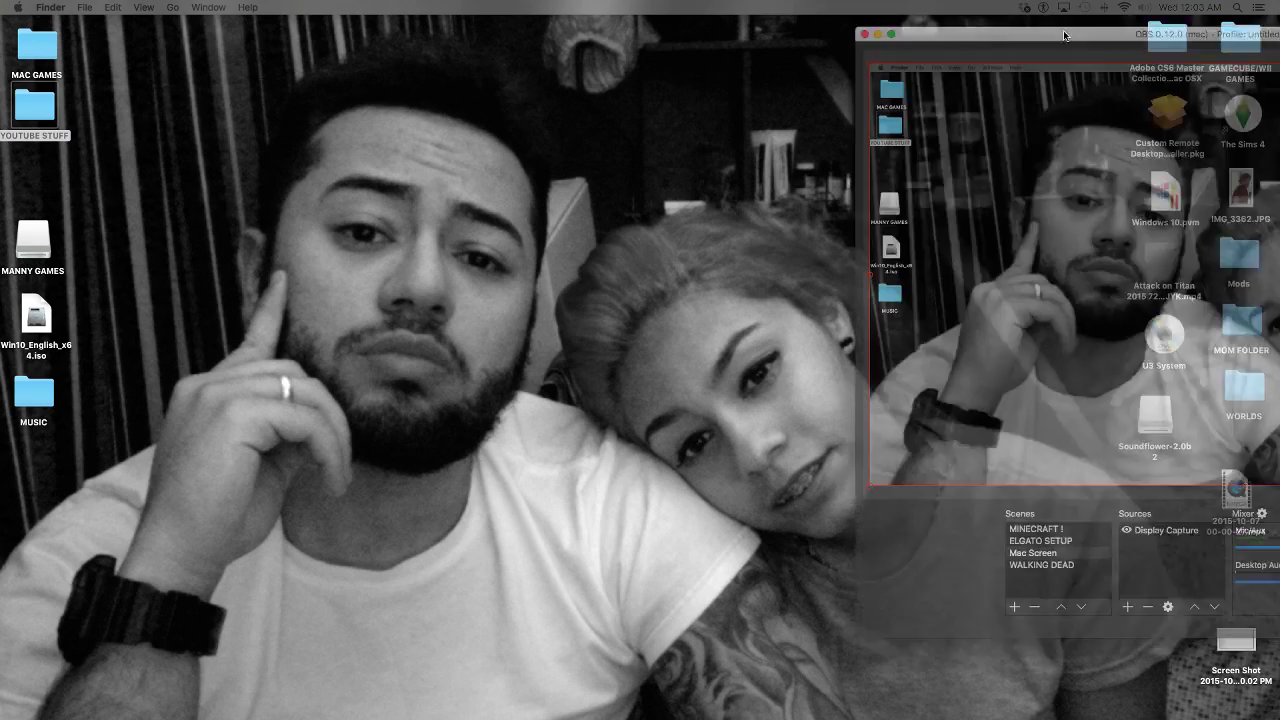
Keep Default as OBS's Desktop Audio Device in Audio settings and confirm with OK
left_click_drag(1064, 36, 380, 29)
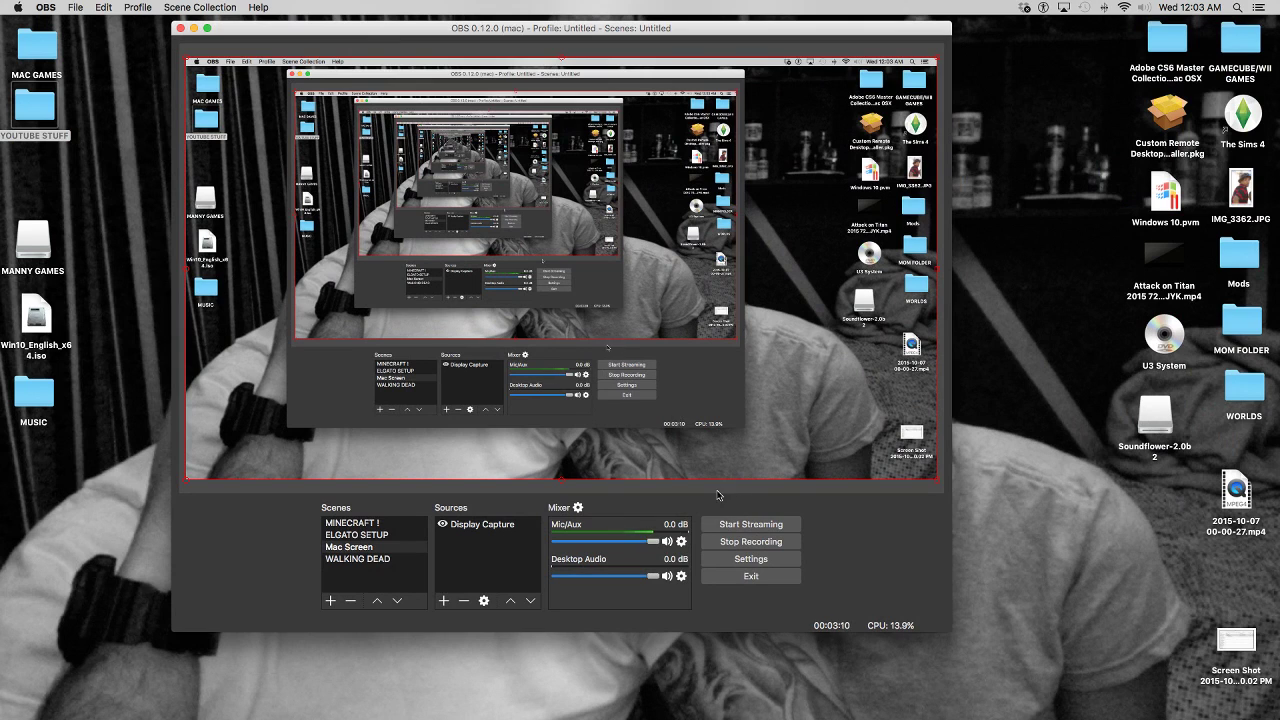
left_click(741, 562)
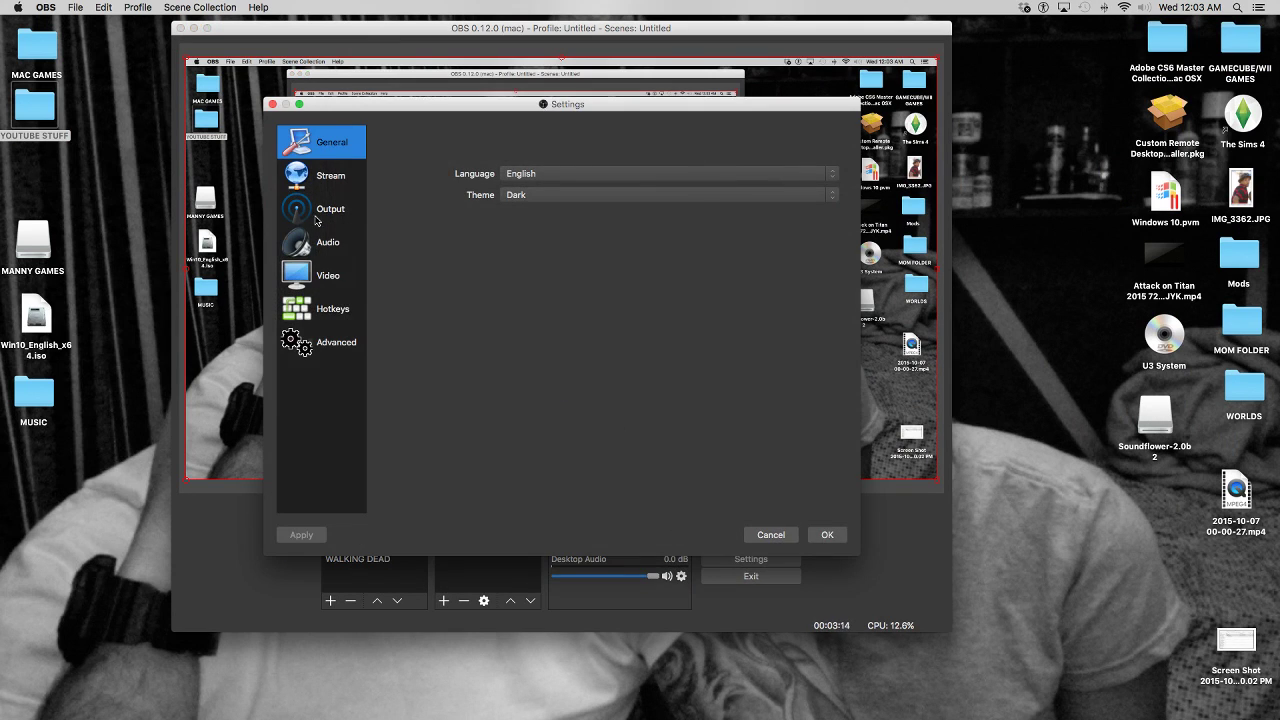
left_click(328, 211)
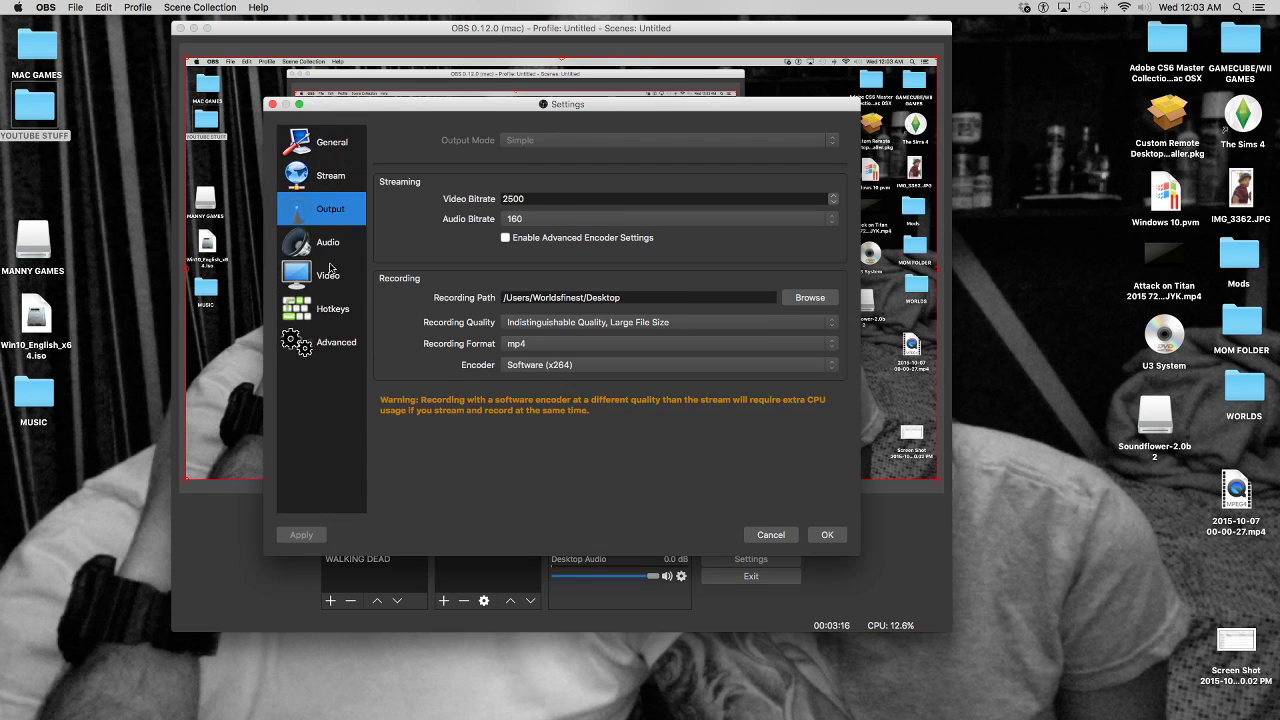
left_click(330, 241)
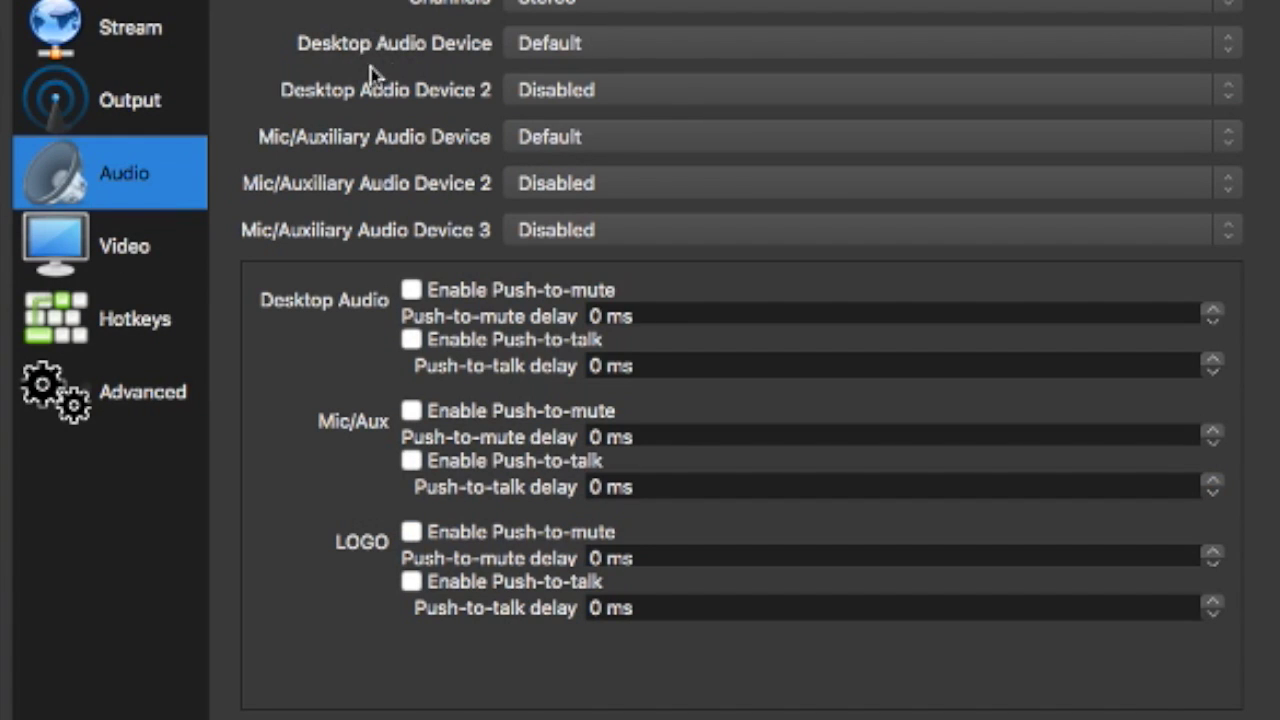
left_click(600, 44)
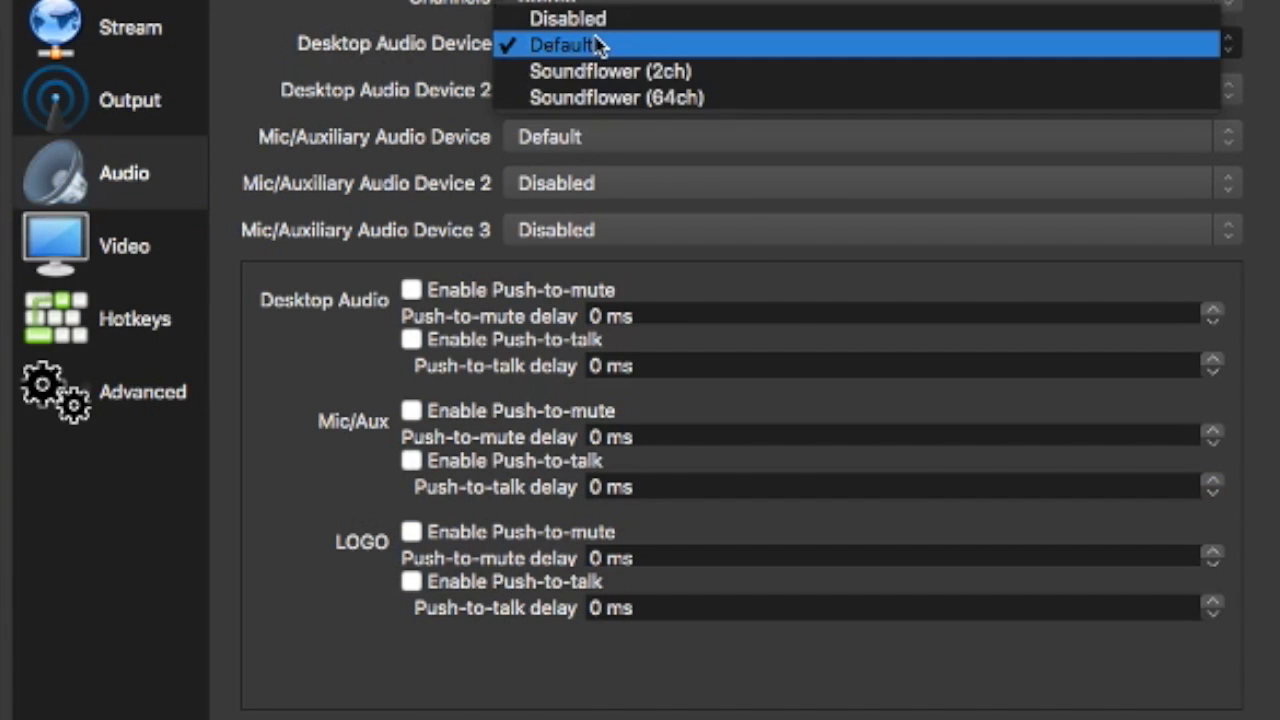
left_click(310, 29)
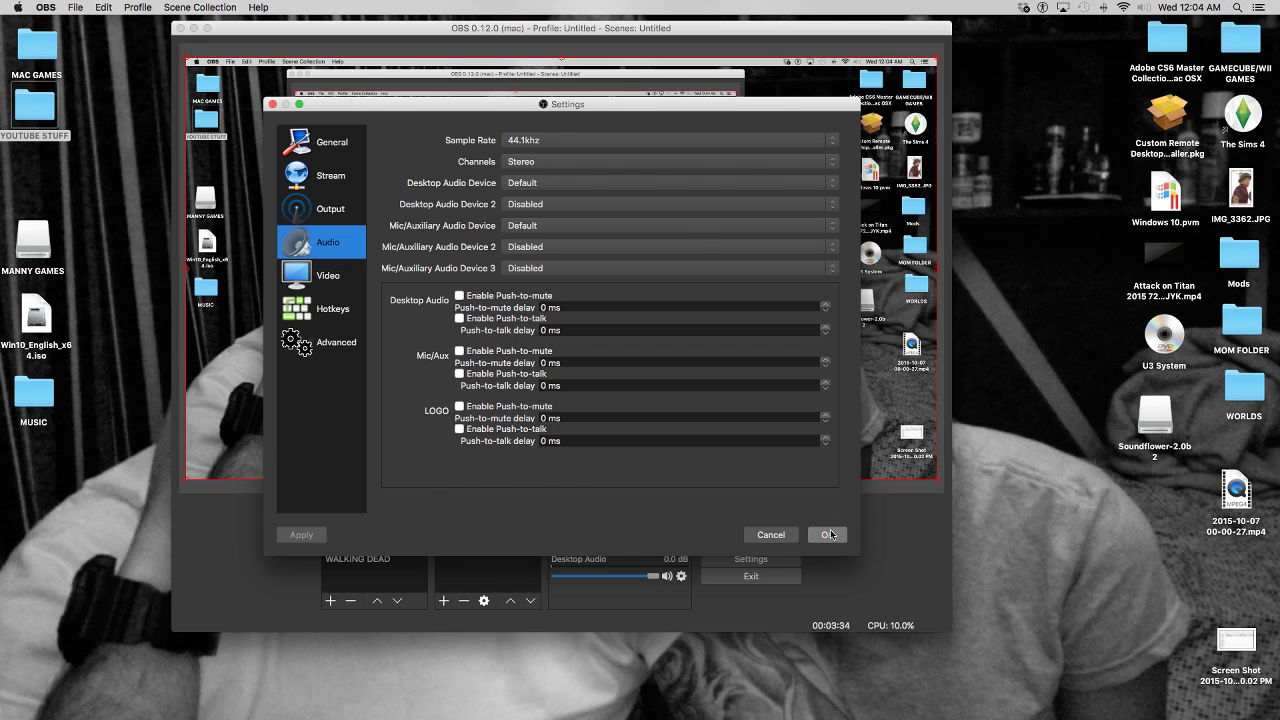
left_click(829, 535)
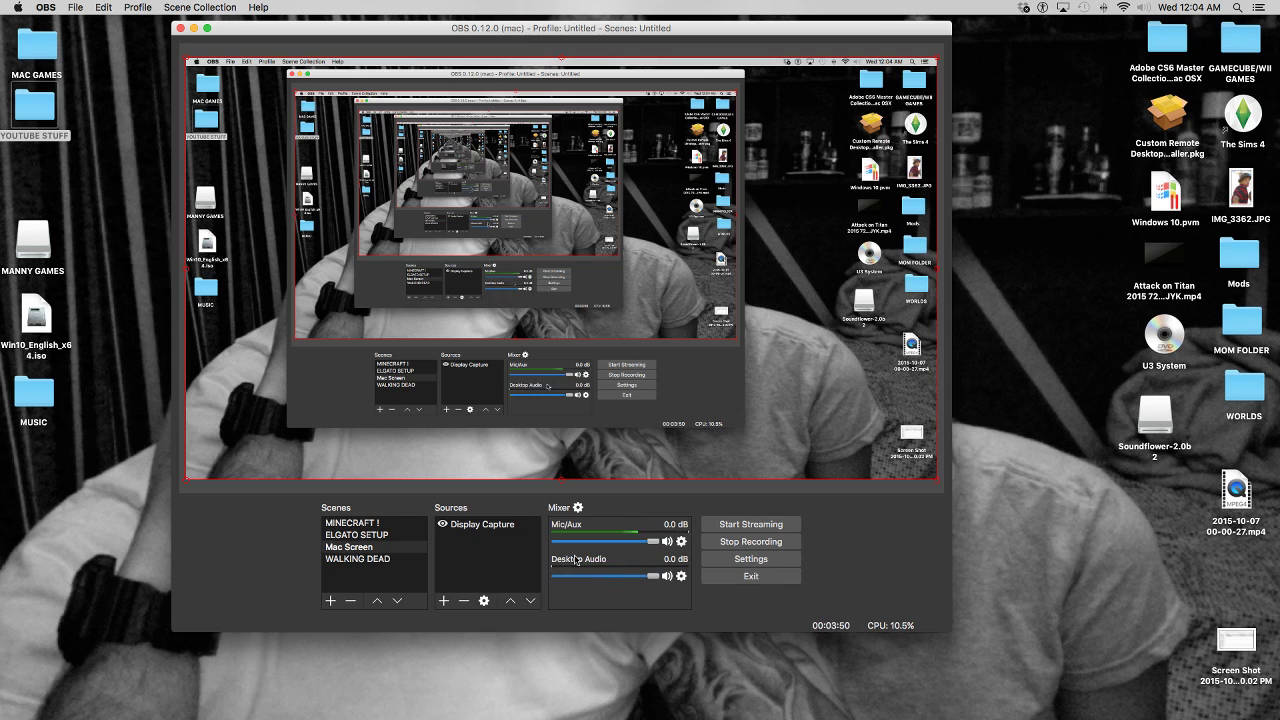
mouse_move(60, 712)
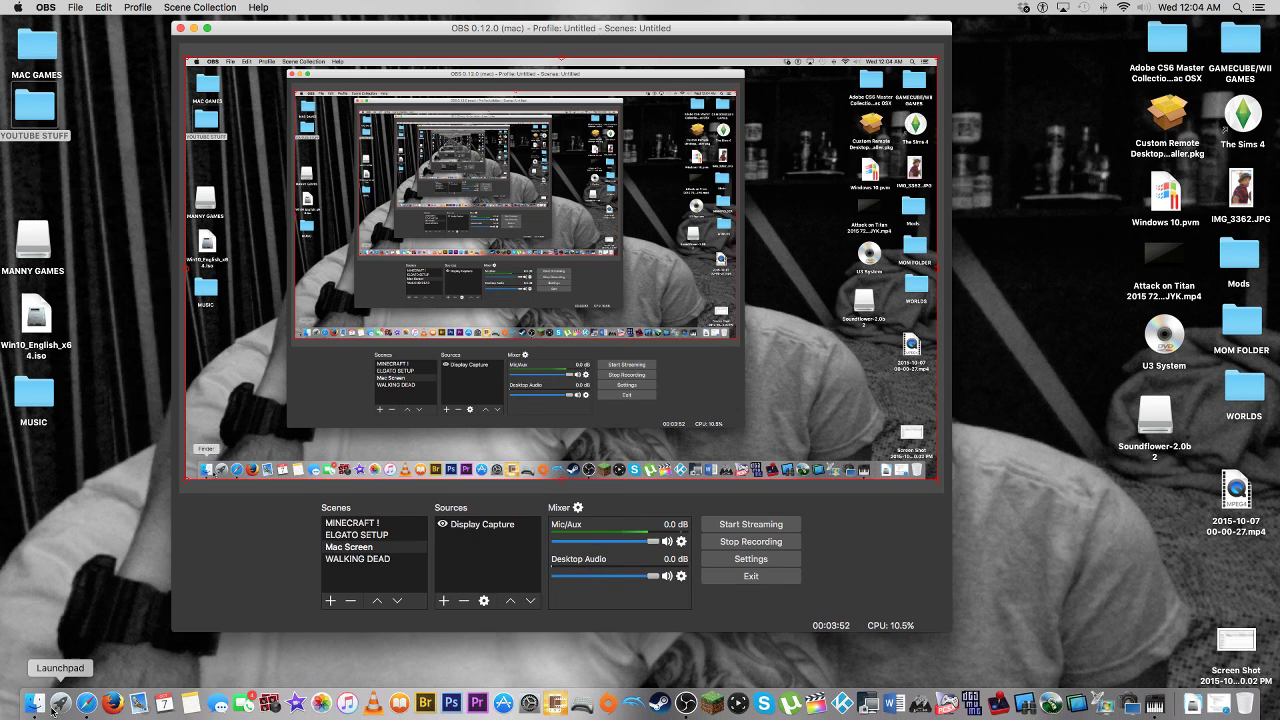
Show Safari's releases page, open a new tab, then hide Safari to reveal OBS
left_click(87, 705)
left_click_drag(329, 62, 367, 58)
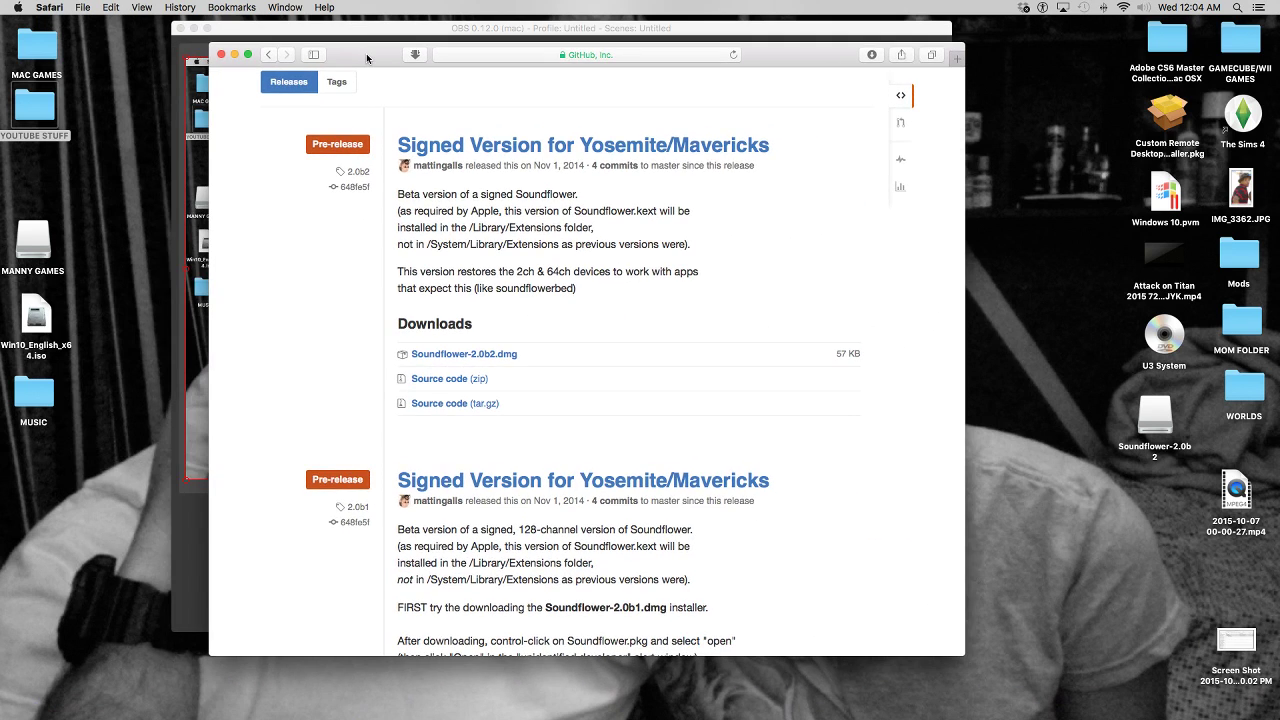
key("super+t")
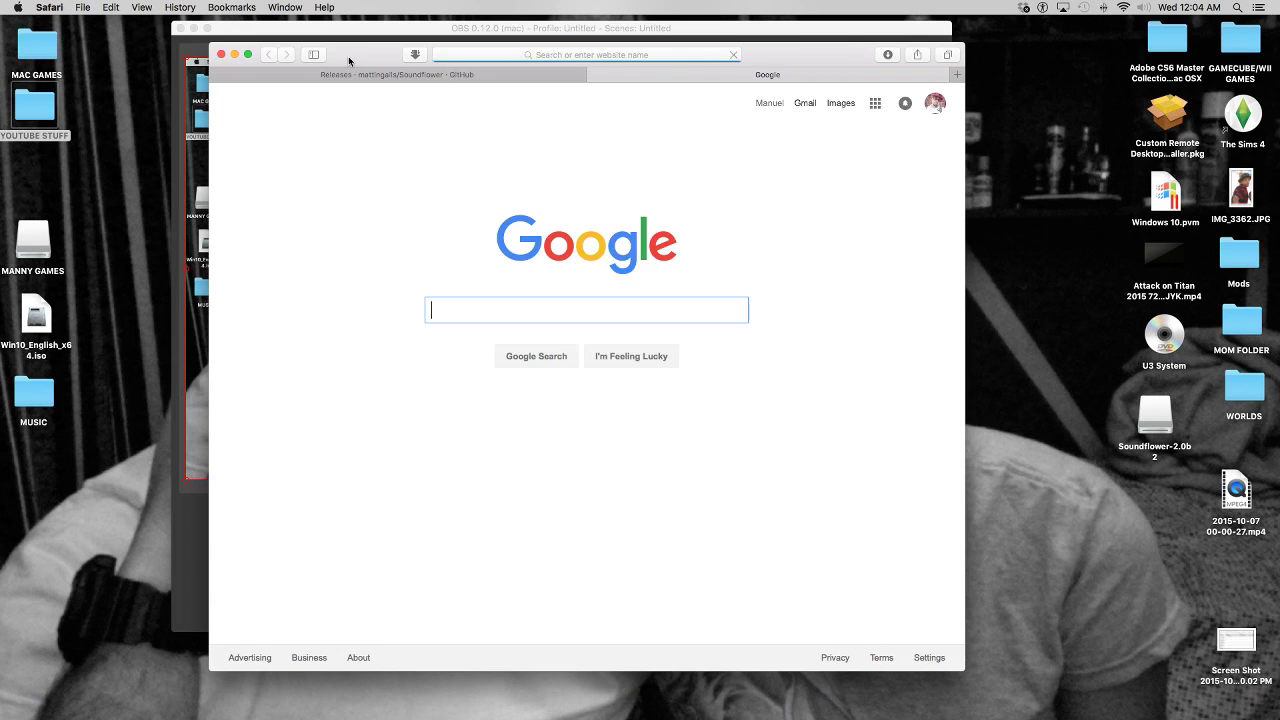
key("super+shift+w")
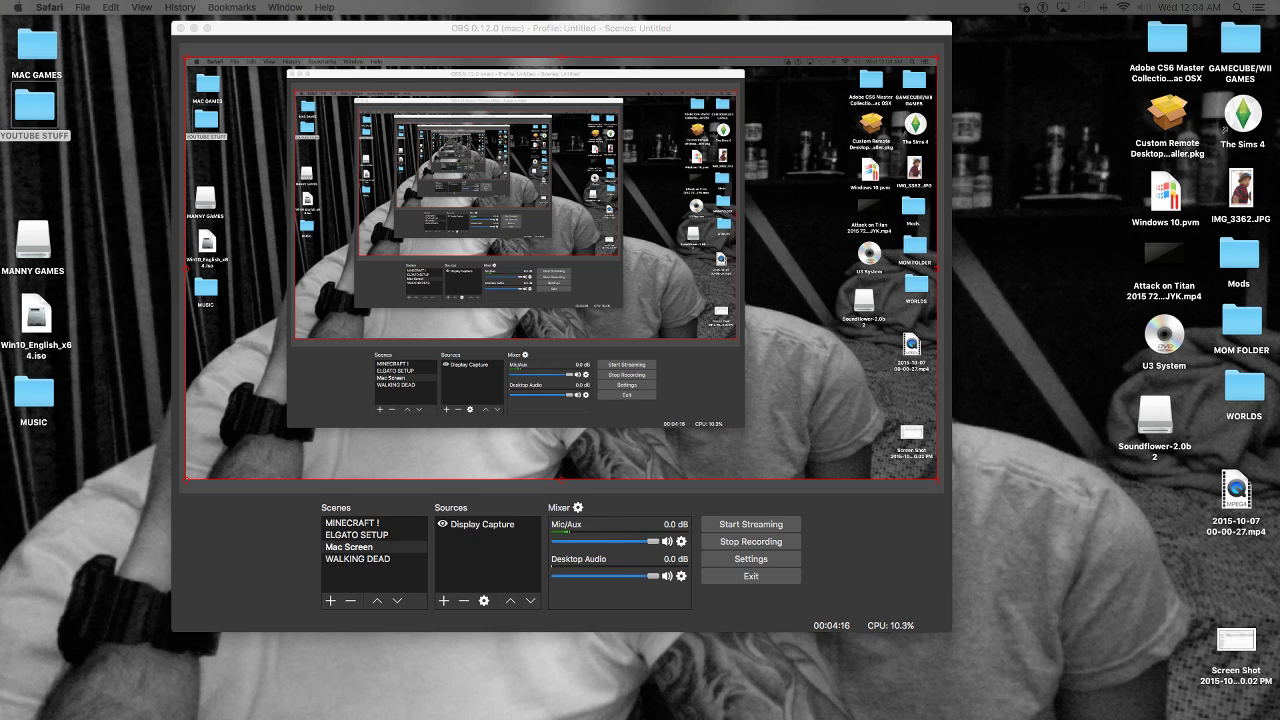
Lower the OBS Desktop Audio fader to -12.0 dB, then minimize the OBS window
key("XF86AudioRaiseVolume")
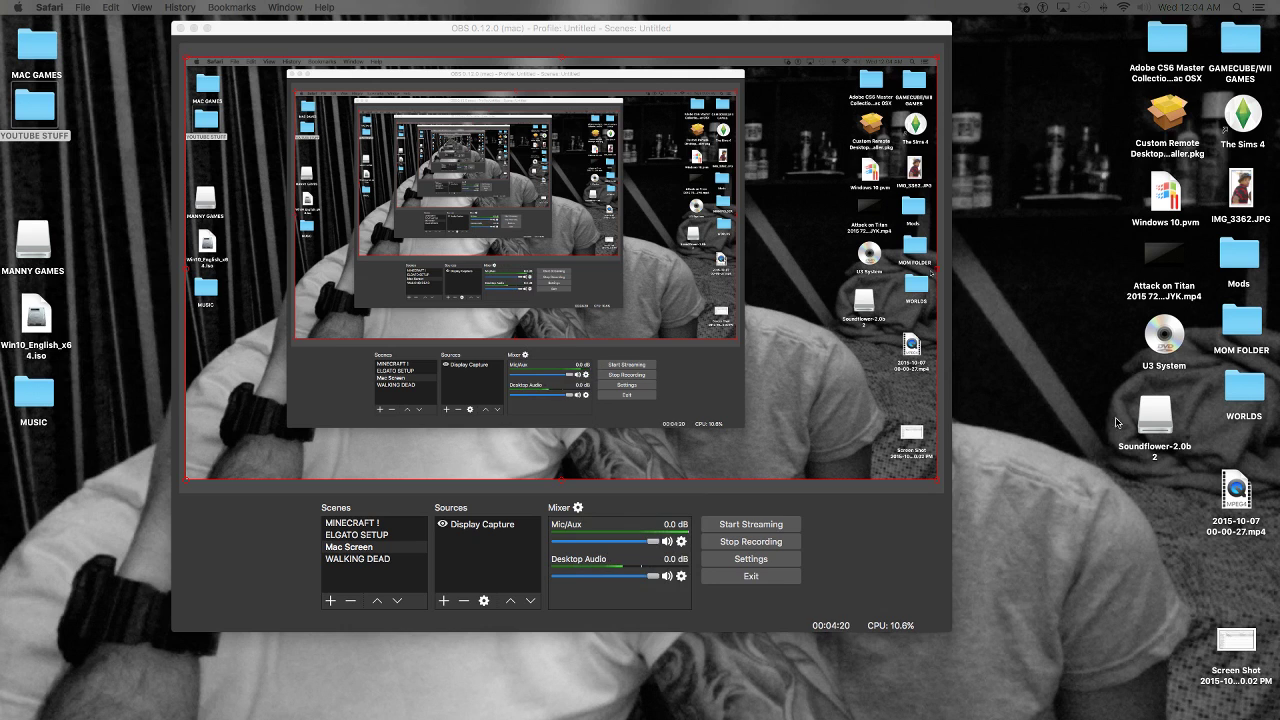
left_click_drag(652, 576, 618, 578)
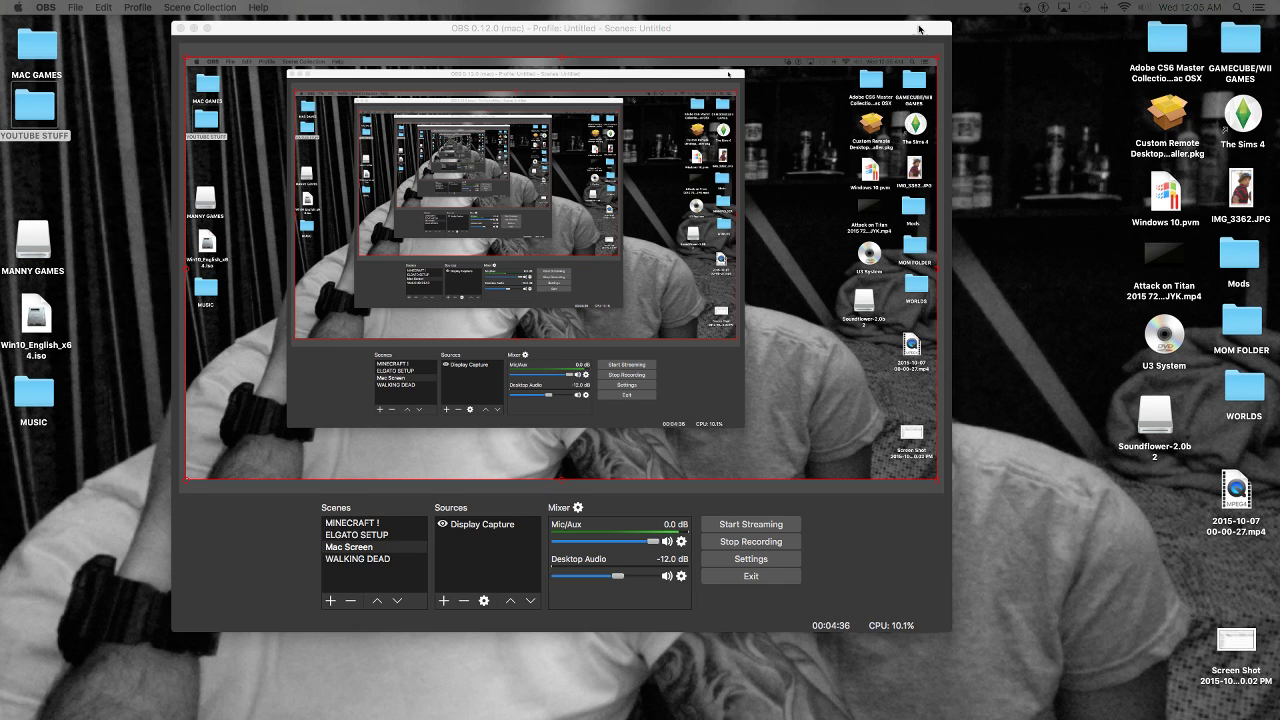
left_click(866, 33)
key("super+m")
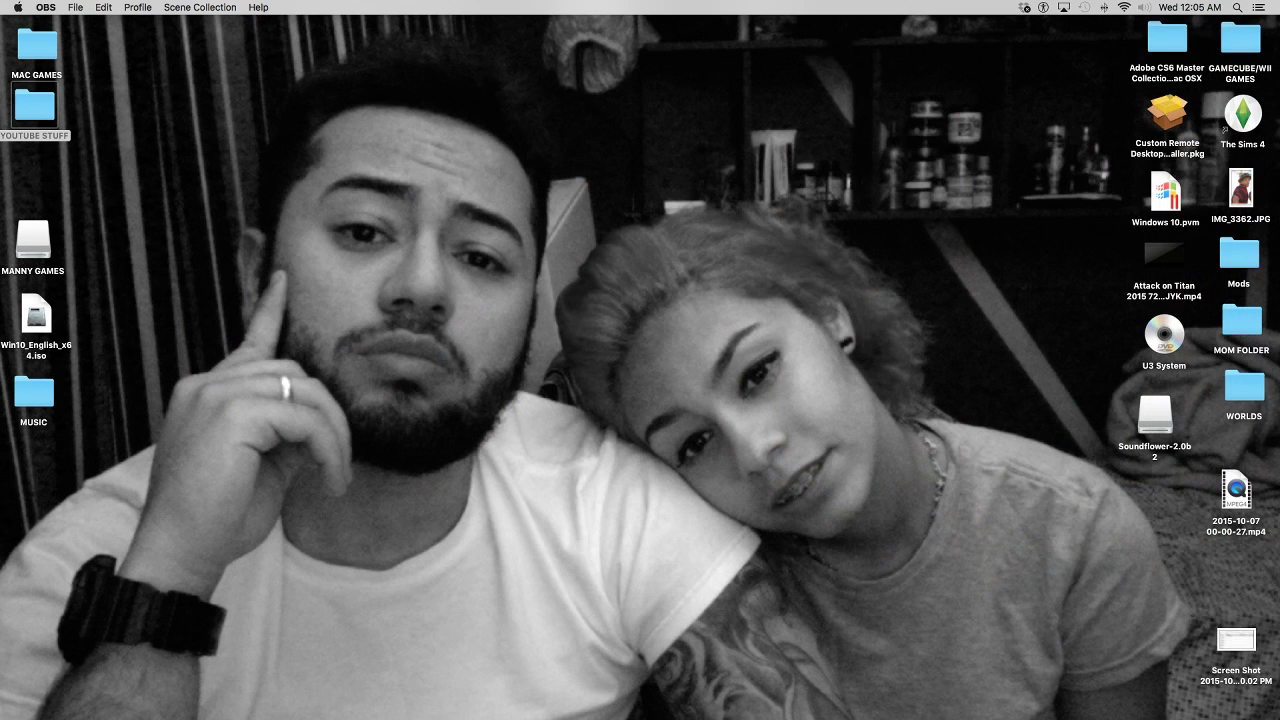